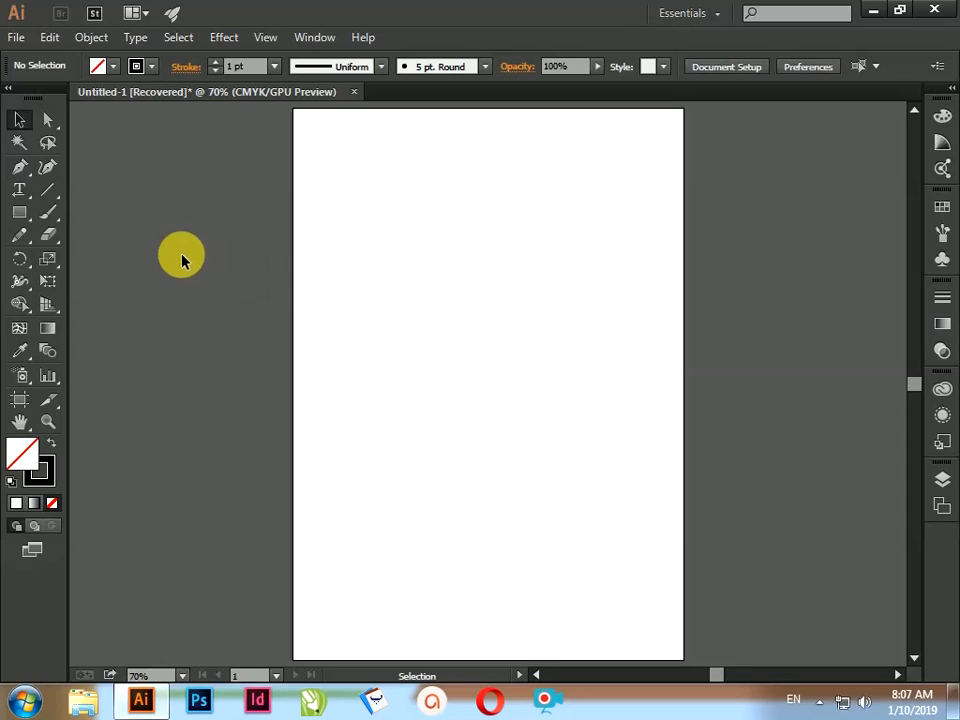
Step: Draw an unfilled rectangle in the upper half of the artboard and a horizontal line just below it
{"action": "left_click", "coordinate": [19, 212]}
{"action": "left_click_drag", "start_coordinate": [405, 212], "coordinate": [596, 339]}
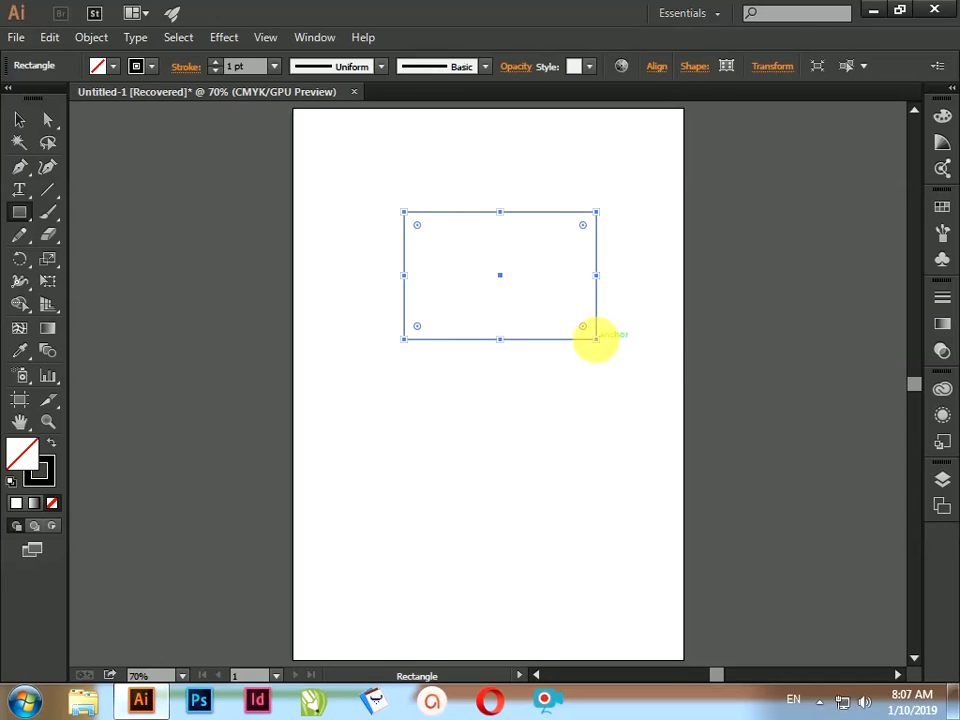
{"action": "left_click", "coordinate": [47, 189]}
{"action": "left_click_drag", "start_coordinate": [399, 384], "coordinate": [617, 394]}
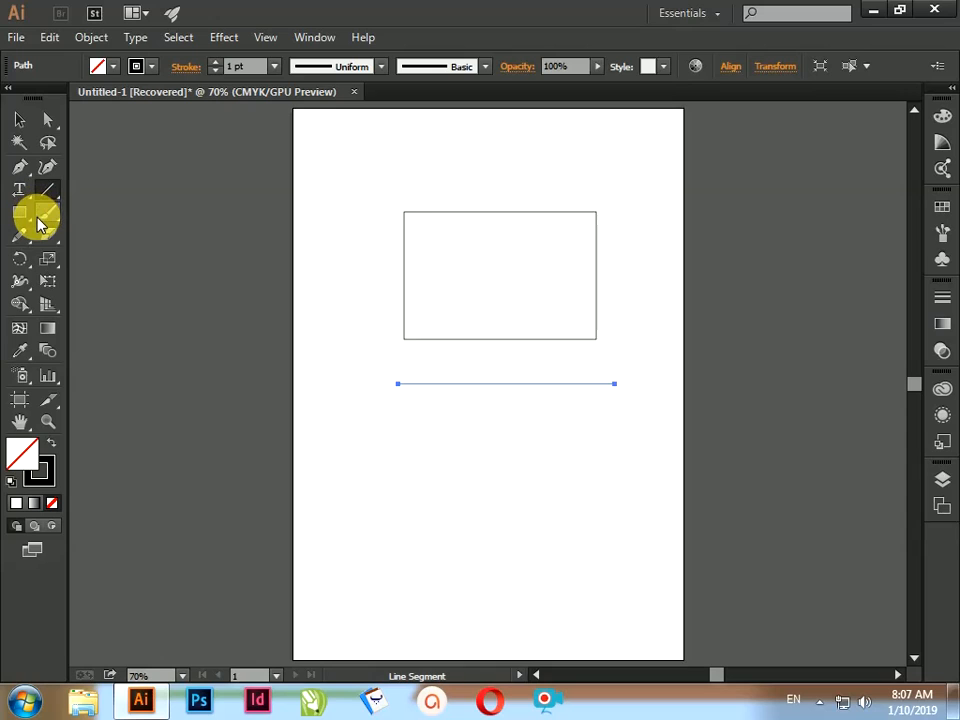
Step: Draw a circle from its centre in the lower part of the artboard, below the line
{"action": "key", "text": "l"}
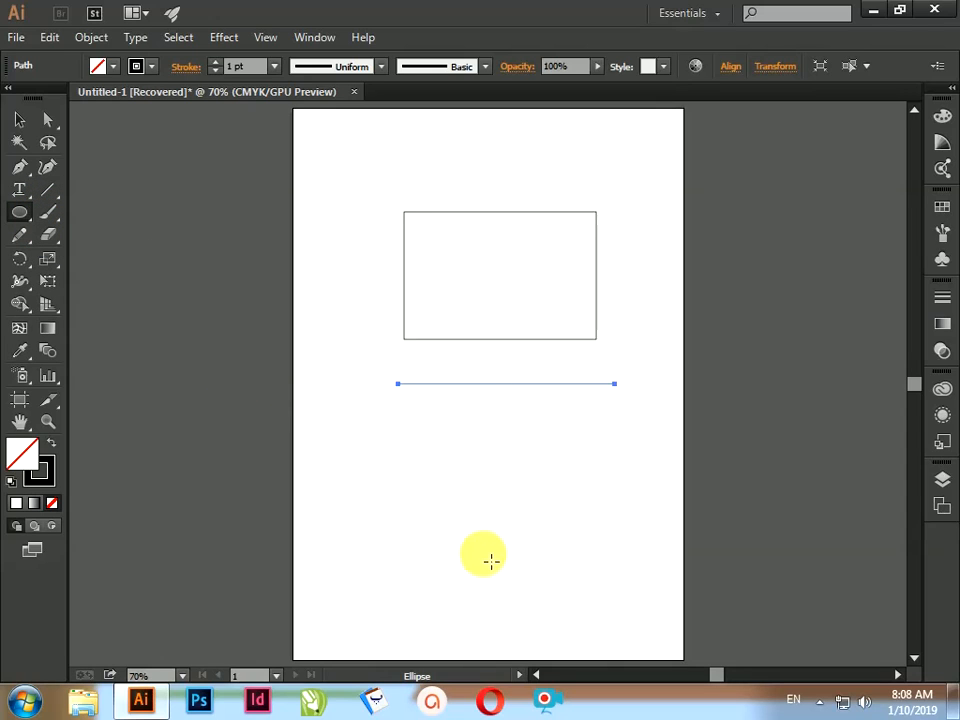
{"action": "left_click_drag", "start_coordinate": [484, 557], "coordinate": [565, 474]}
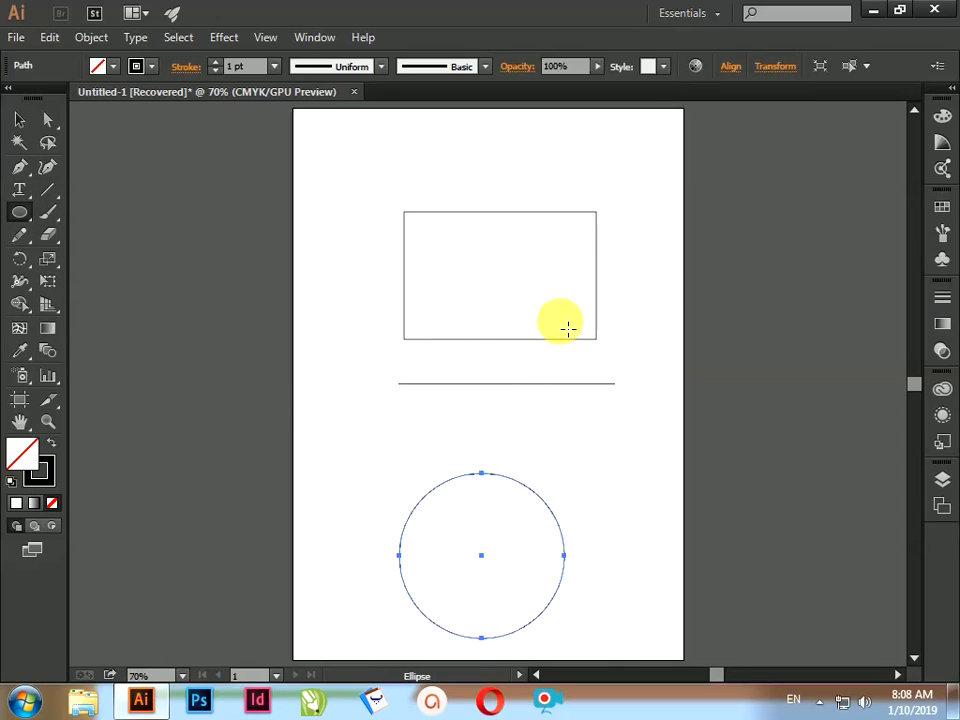
{"action": "key", "text": "v"}
Step: Give the rectangle an orange stroke with a weight of 16 pt
{"action": "left_click", "coordinate": [592, 215]}
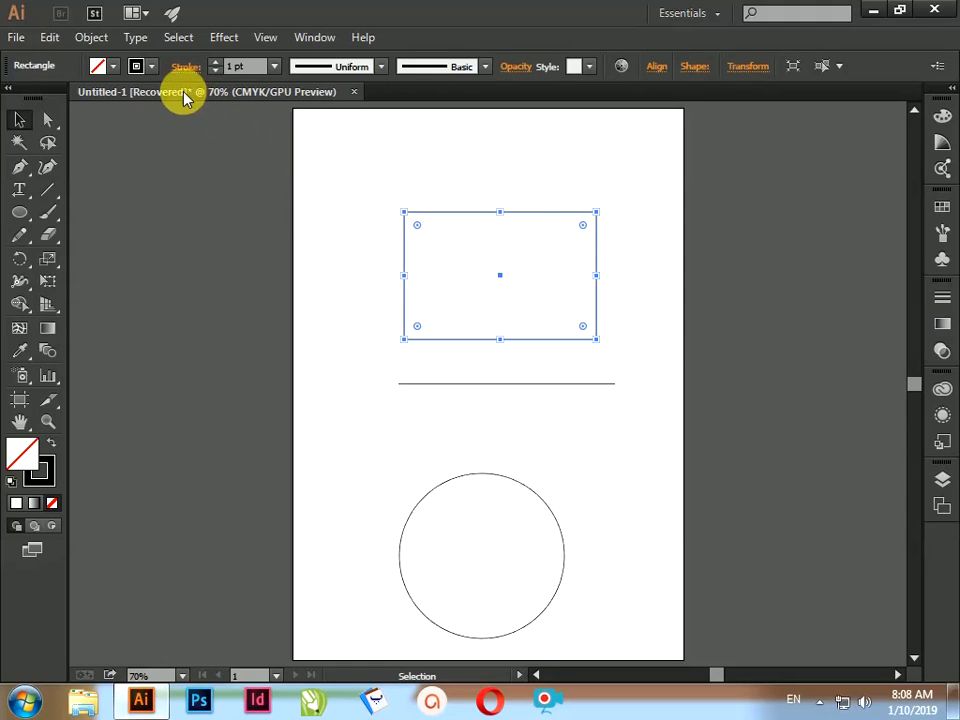
{"action": "left_click", "coordinate": [155, 67]}
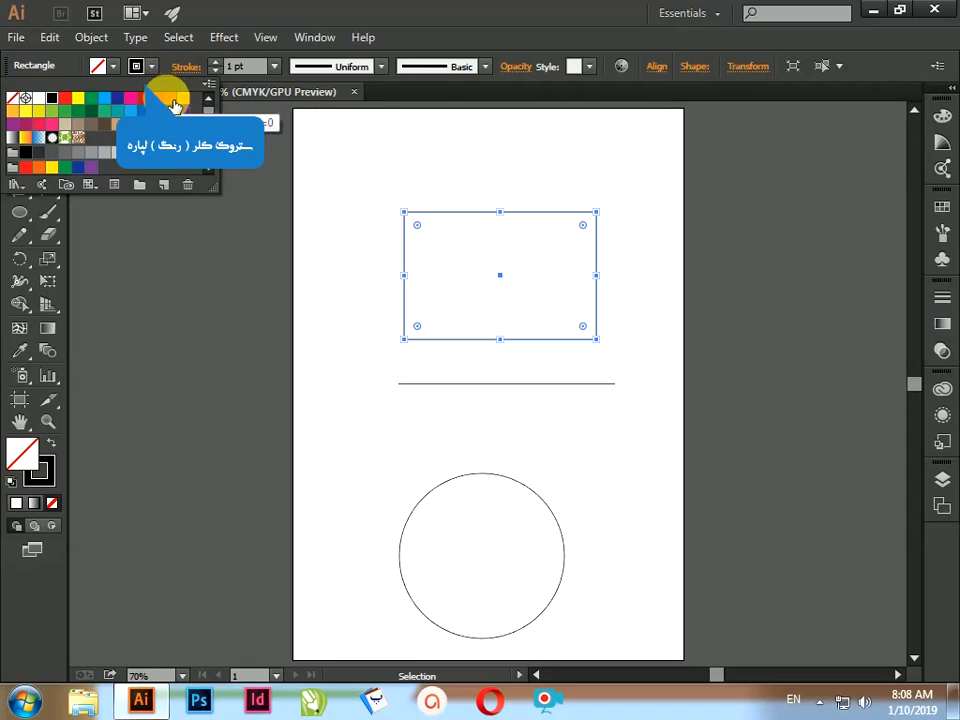
{"action": "left_click", "coordinate": [186, 100]}
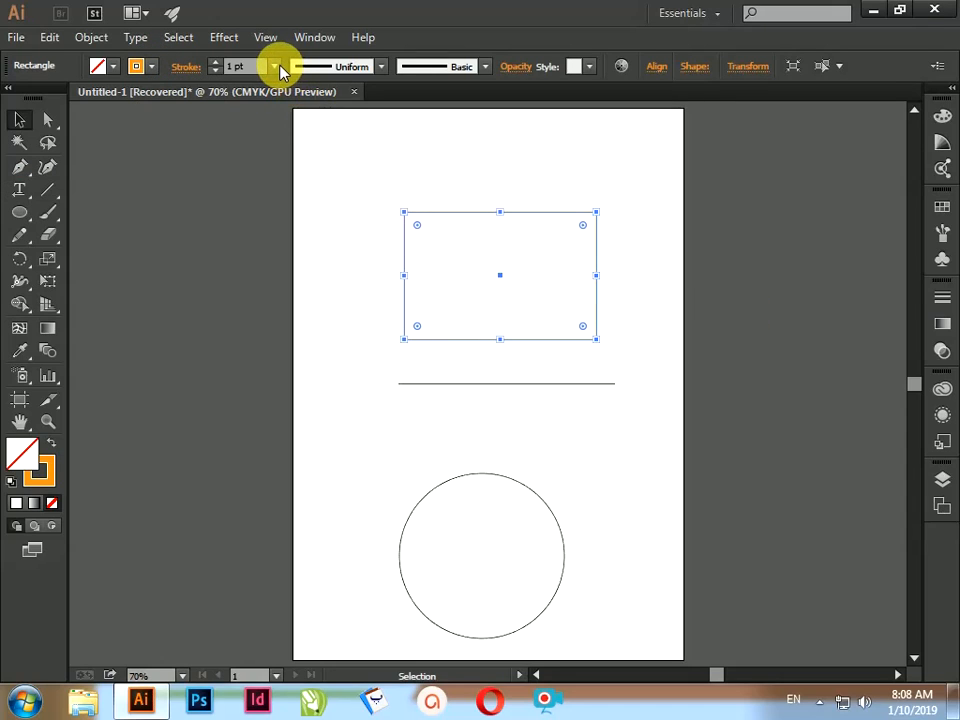
{"action": "left_click", "coordinate": [276, 66]}
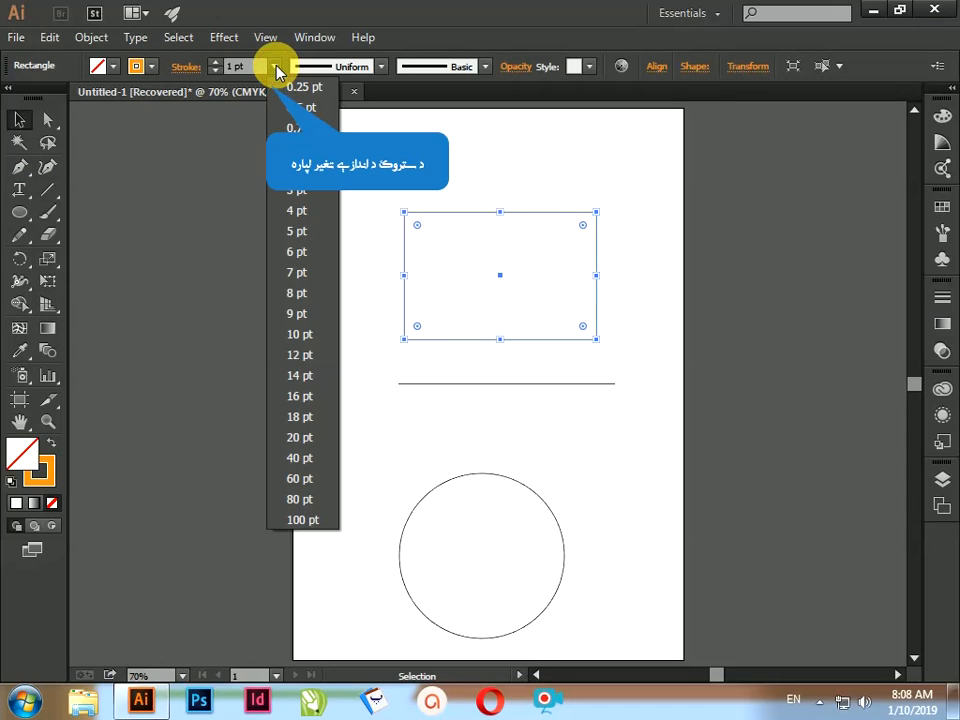
{"action": "left_click", "coordinate": [301, 405]}
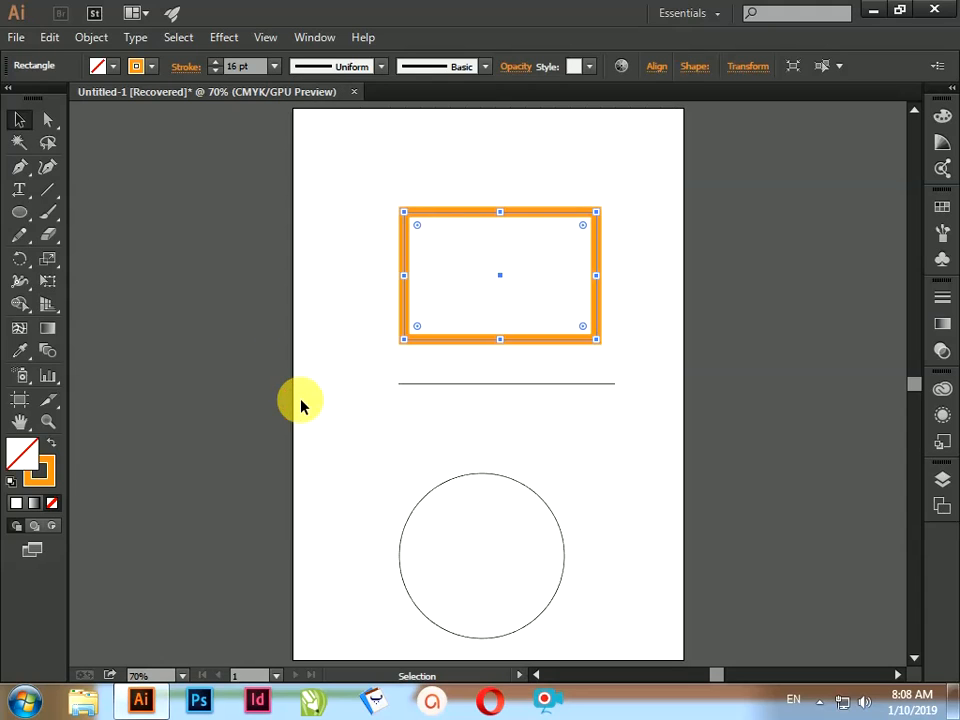
Step: Try a tapered width profile and a rough charcoal-style brush on the rectangle's stroke, and undo both changes
{"action": "left_click", "coordinate": [380, 66]}
{"action": "left_click", "coordinate": [318, 242]}
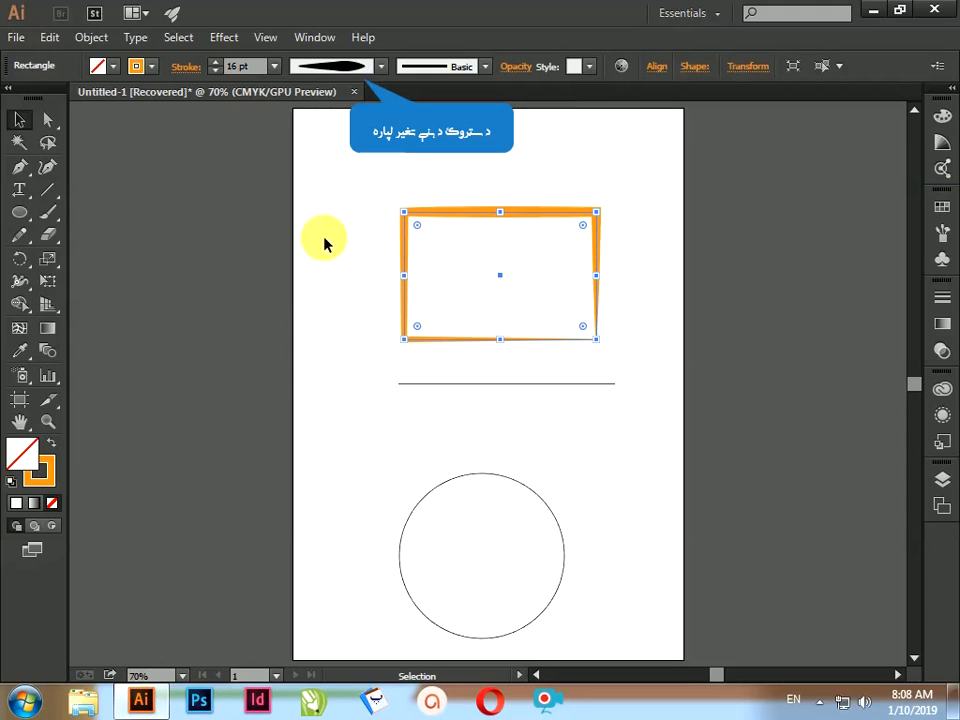
{"action": "left_click", "coordinate": [484, 67]}
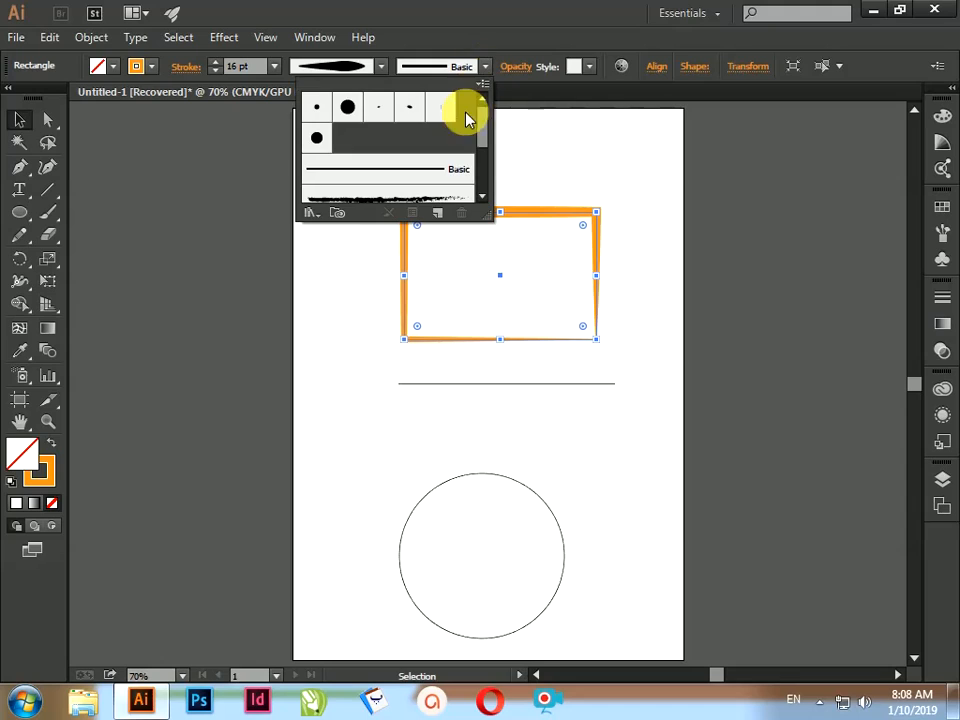
{"action": "left_click", "coordinate": [430, 197]}
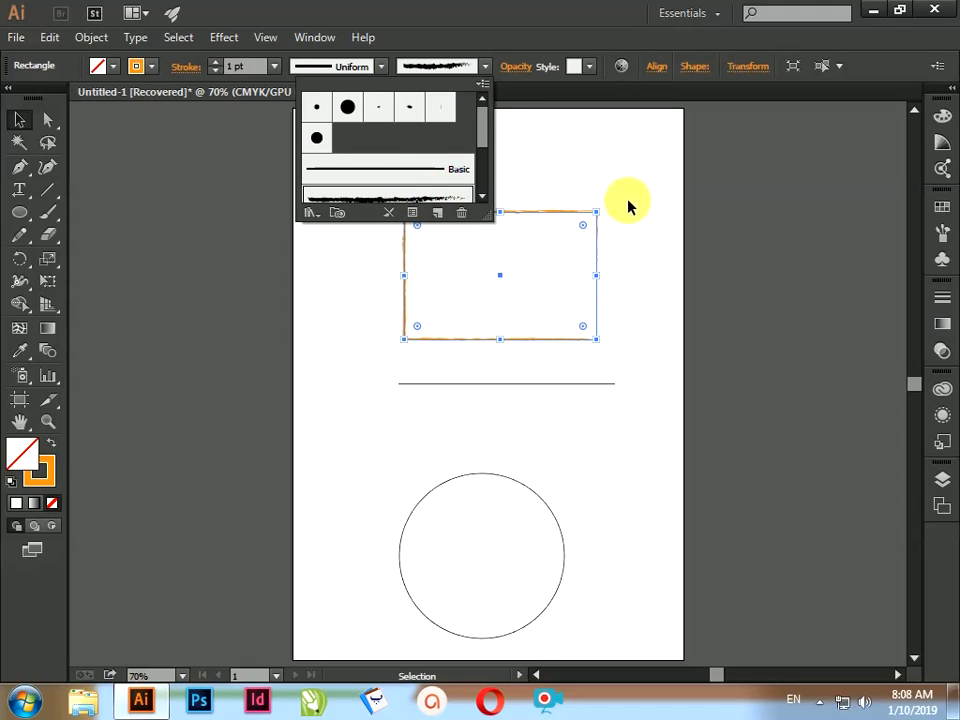
{"action": "left_click", "coordinate": [645, 246]}
{"action": "left_click", "coordinate": [658, 343]}
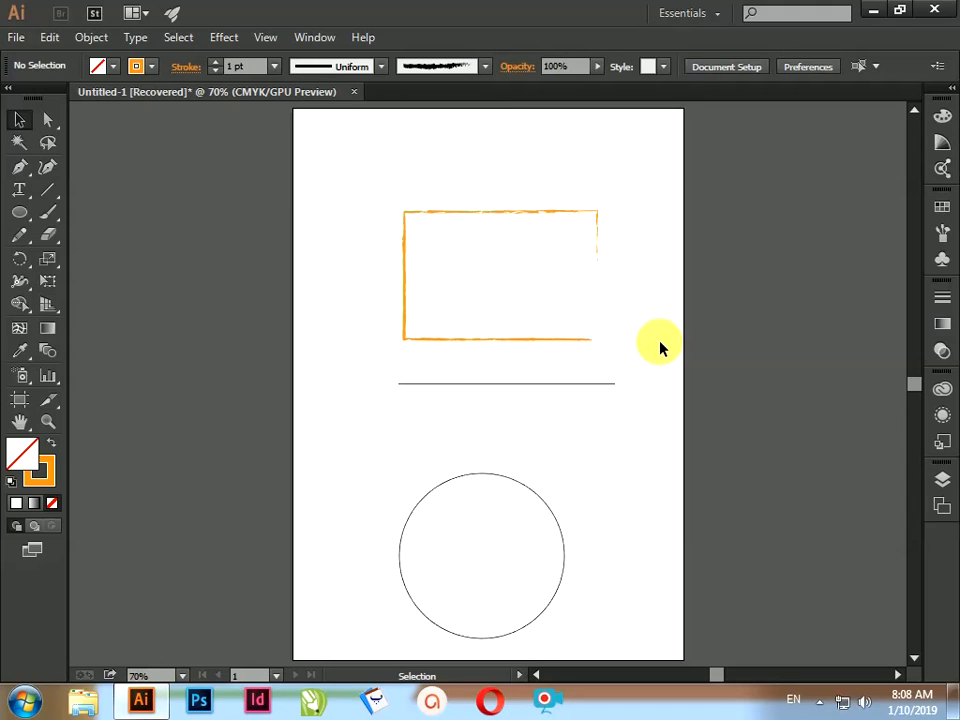
{"action": "key", "text": "ctrl+z"}
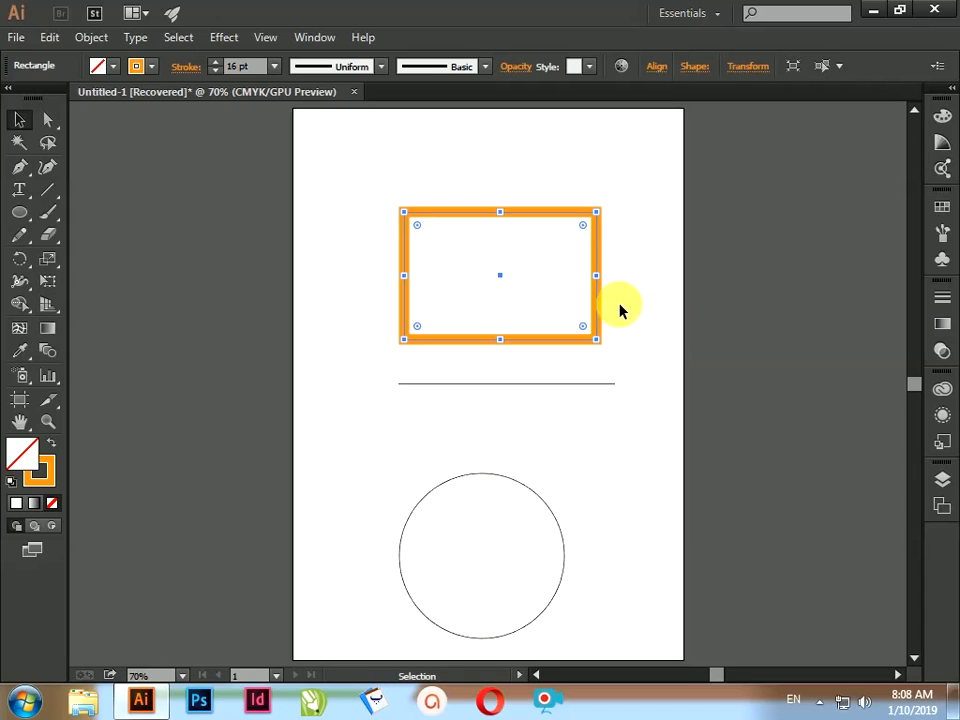
Step: Display the full Stroke options floating beside the artboard, with the docked Transparency settings collapsed
{"action": "left_click", "coordinate": [316, 37]}
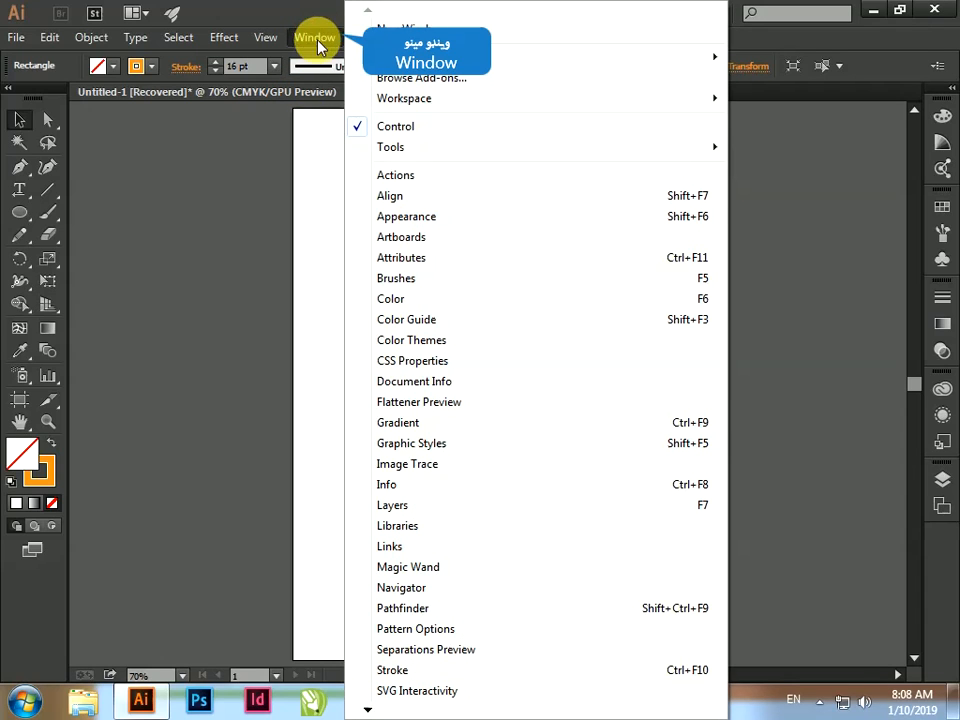
{"action": "left_click", "coordinate": [470, 668]}
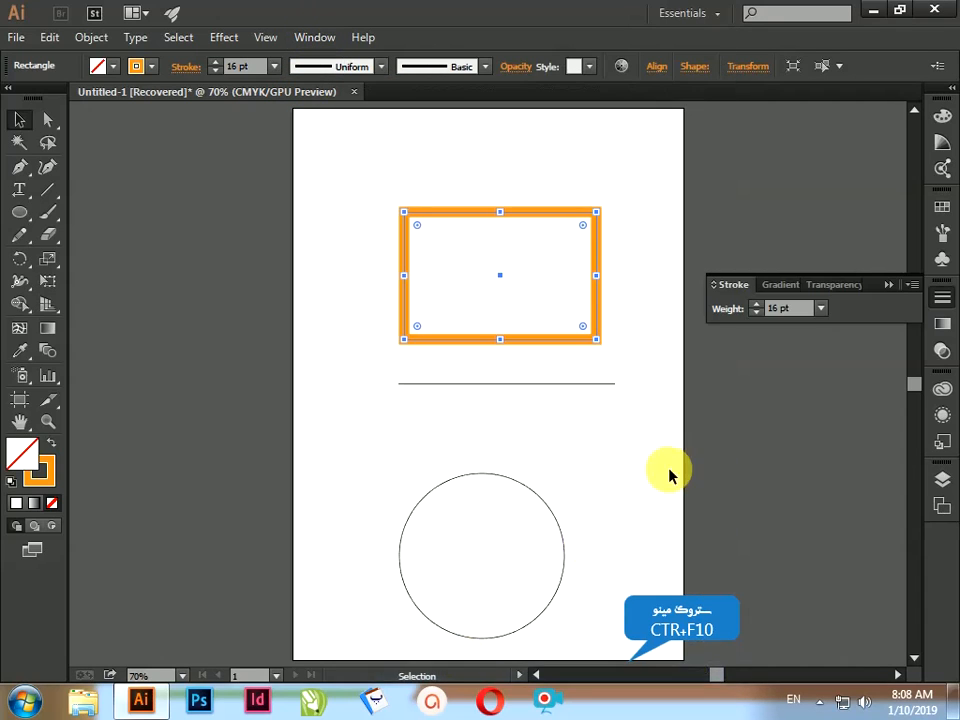
{"action": "left_click", "coordinate": [910, 288]}
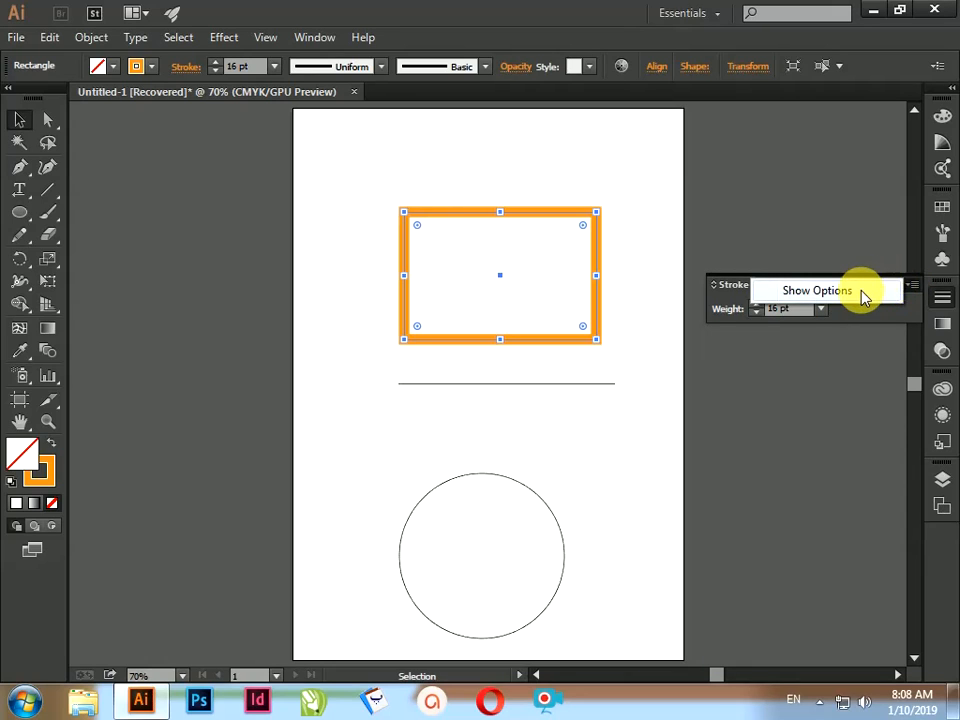
{"action": "left_click", "coordinate": [861, 292]}
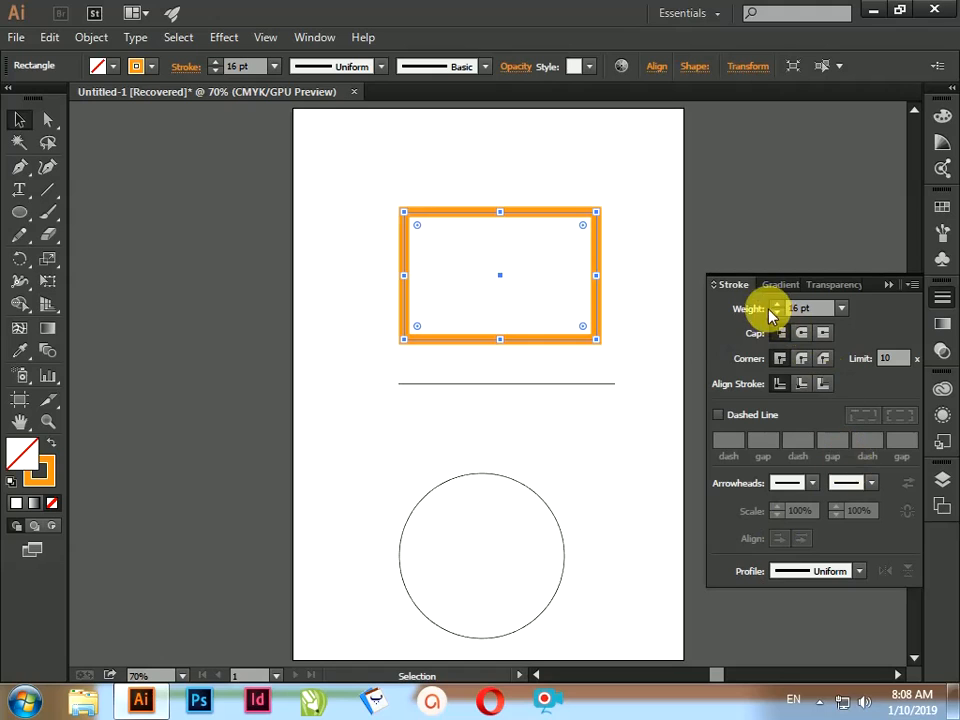
{"action": "mouse_move", "coordinate": [739, 294]}
{"action": "left_mouse_down"}
{"action": "mouse_move", "coordinate": [701, 349]}
{"action": "mouse_move", "coordinate": [711, 381]}
{"action": "mouse_move", "coordinate": [100, 232]}
{"action": "mouse_move", "coordinate": [133, 208]}
{"action": "mouse_move", "coordinate": [136, 193]}
{"action": "left_mouse_up"}
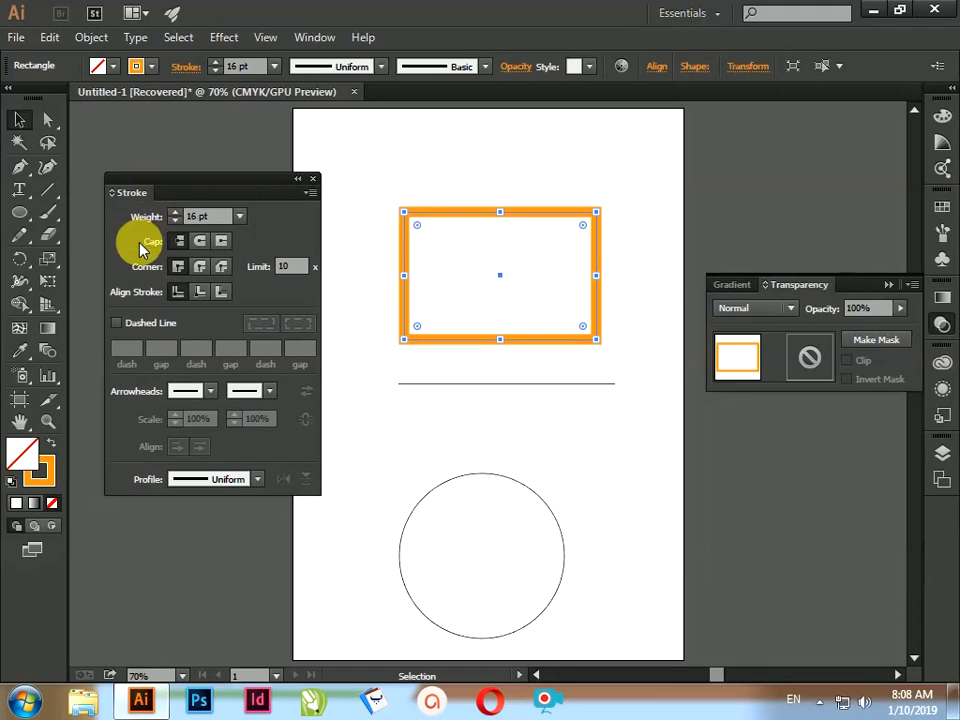
{"action": "left_click", "coordinate": [889, 283]}
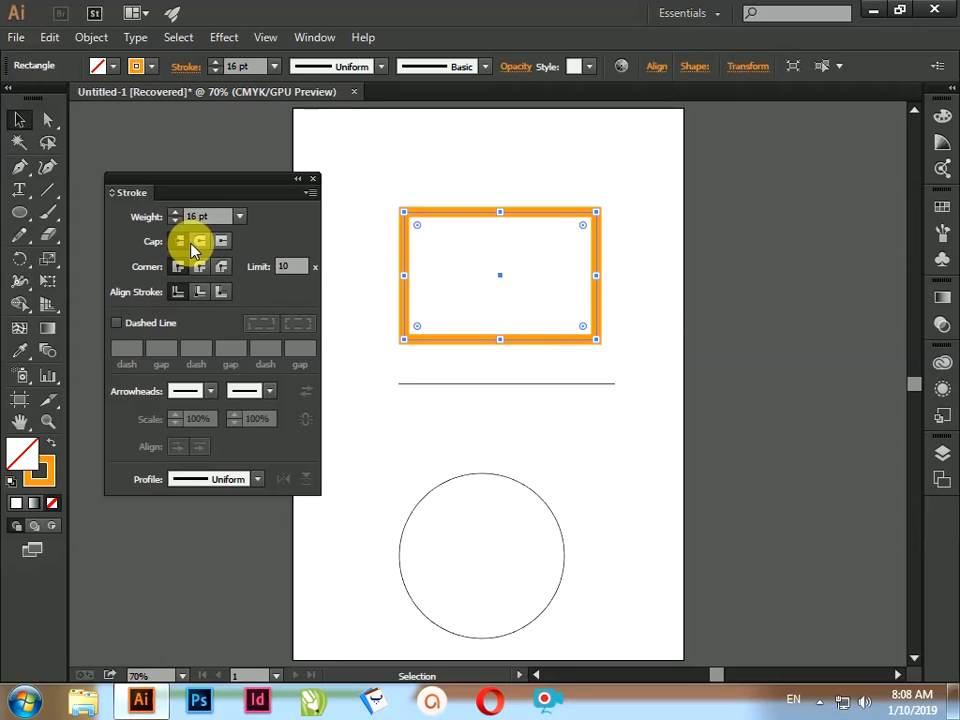
Step: Set the rectangle's stroke weight to 20 pt
{"action": "left_click", "coordinate": [239, 217]}
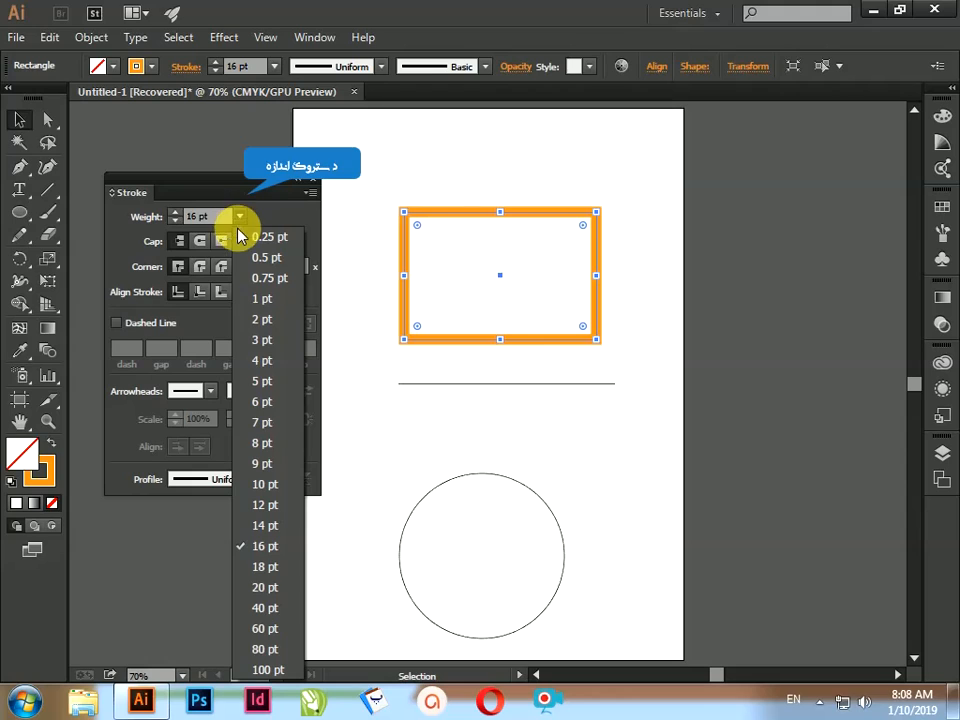
{"action": "left_click", "coordinate": [268, 586]}
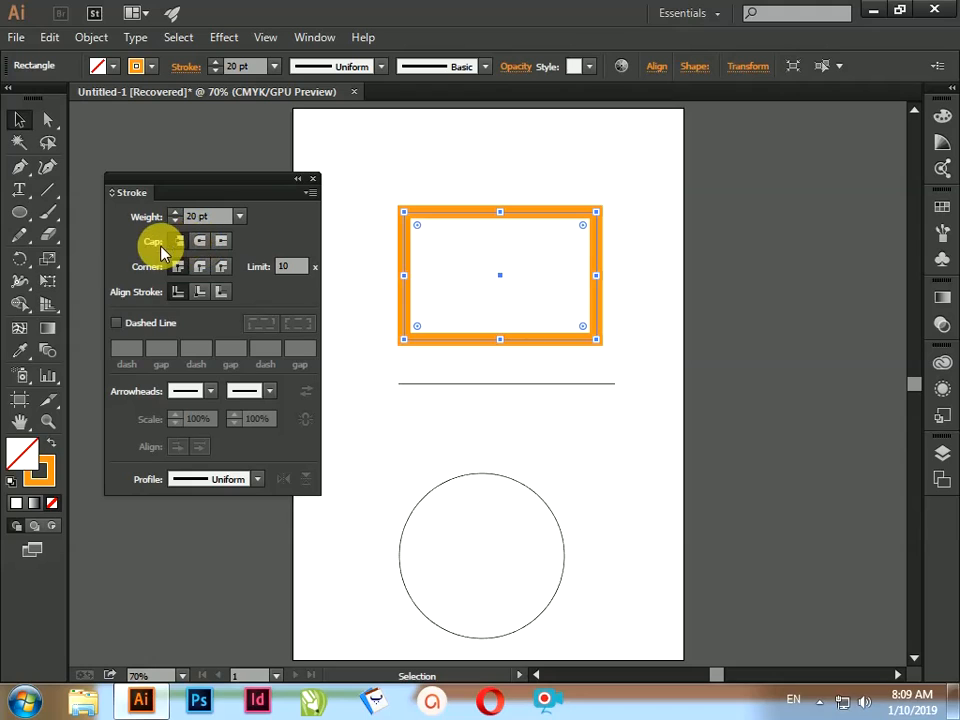
Step: Set the horizontal line's stroke weight to 12 pt and colour it orange-red
{"action": "left_click", "coordinate": [477, 386]}
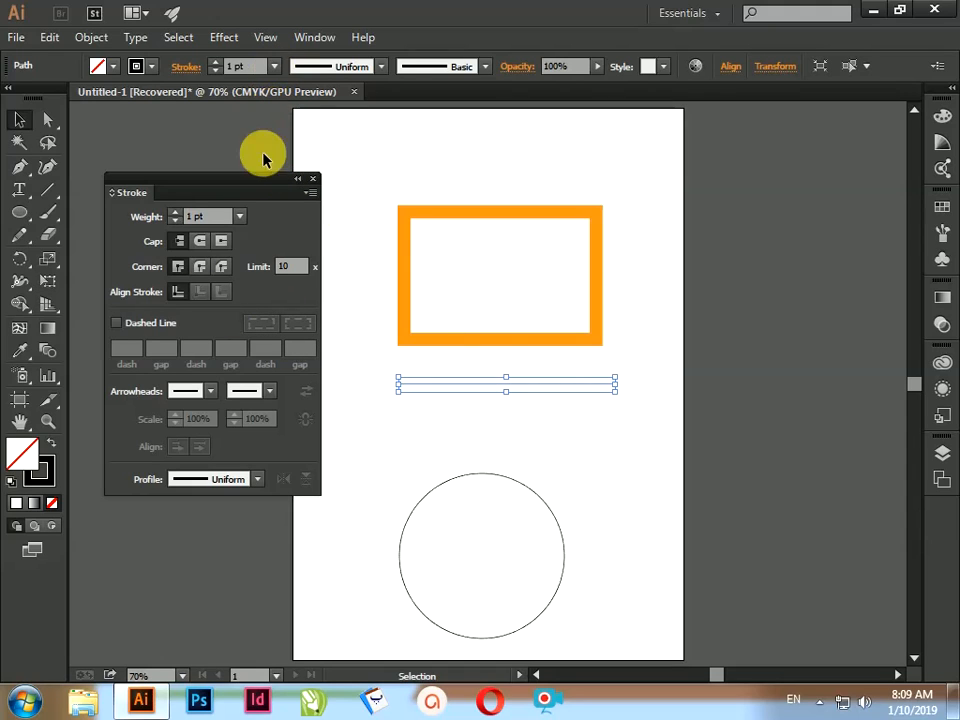
{"action": "left_click", "coordinate": [239, 216]}
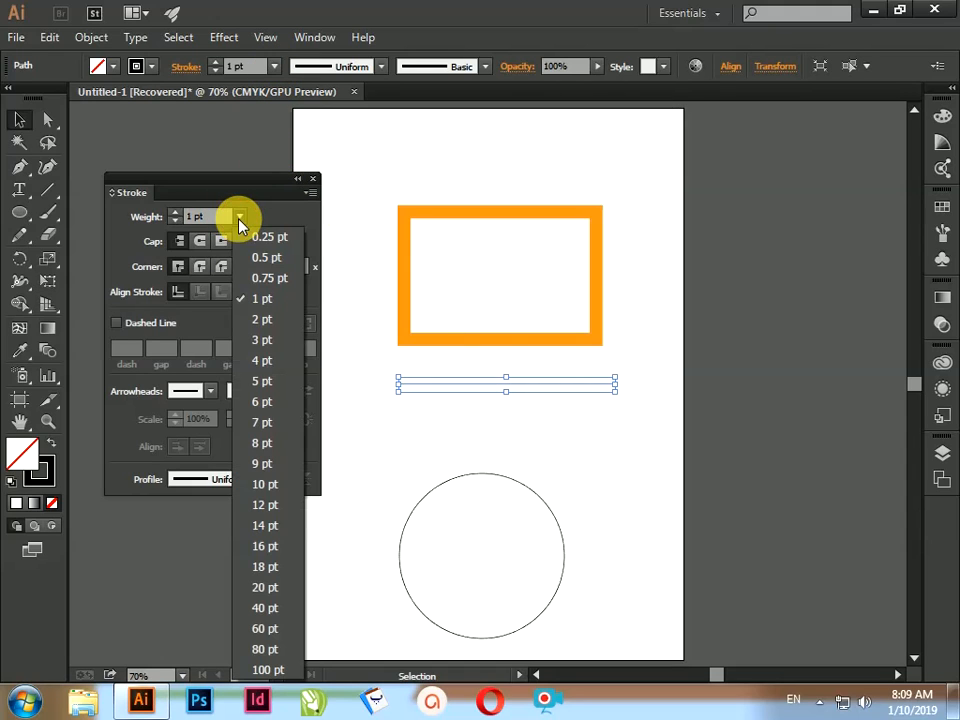
{"action": "left_click", "coordinate": [260, 505]}
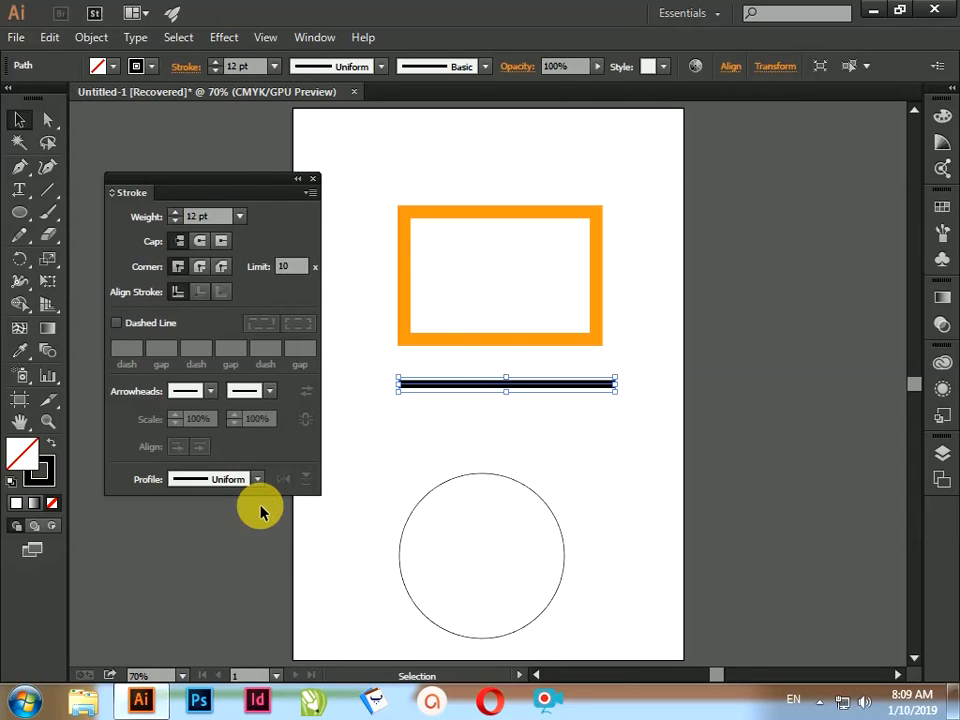
{"action": "left_click", "coordinate": [151, 66]}
{"action": "left_click", "coordinate": [171, 98]}
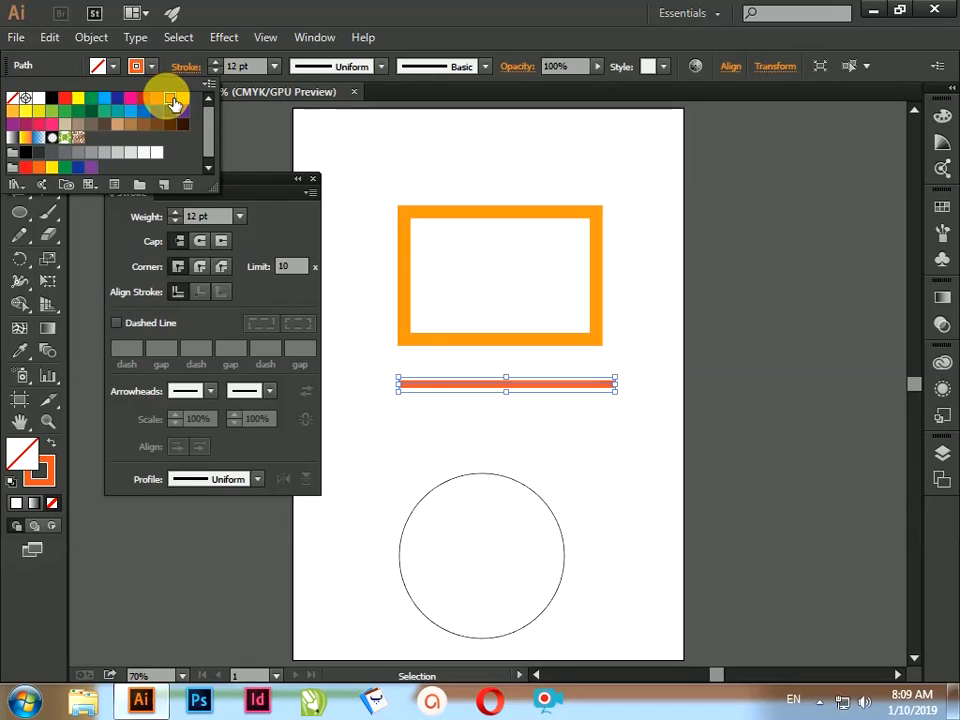
{"action": "left_click", "coordinate": [420, 436]}
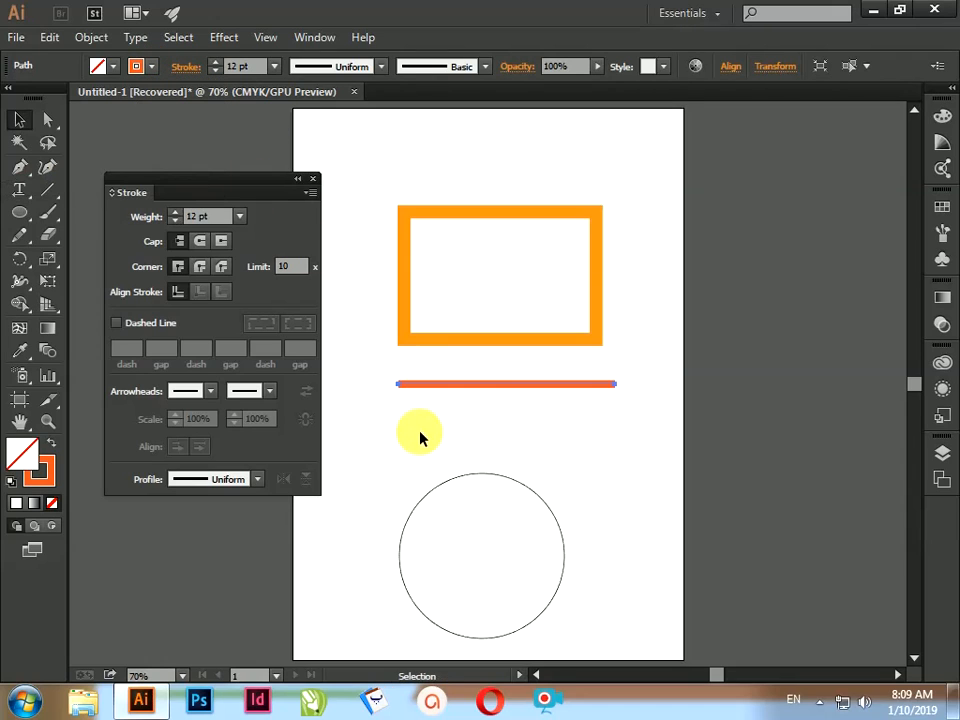
Step: Try a round join and a round cap on the orange-red line, viewing its end close up
{"action": "key", "text": "z"}
{"action": "left_click", "coordinate": [462, 387]}
{"action": "left_click", "coordinate": [462, 418], "text": "ctrl"}
{"action": "left_click", "coordinate": [462, 419], "text": "ctrl"}
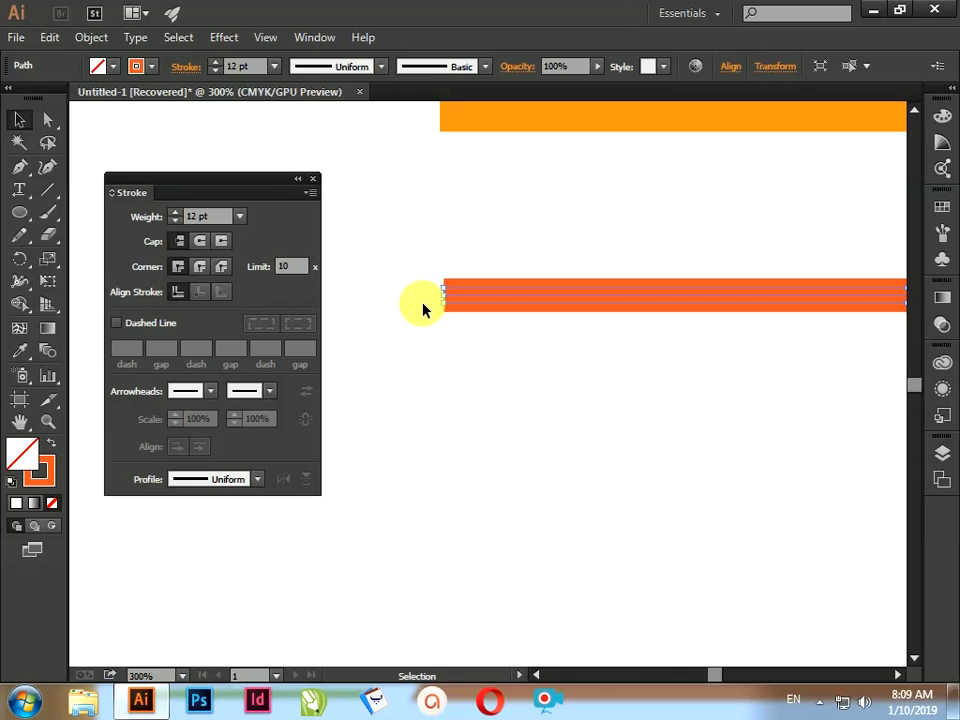
{"action": "left_click", "coordinate": [198, 269]}
{"action": "left_click", "coordinate": [199, 242]}
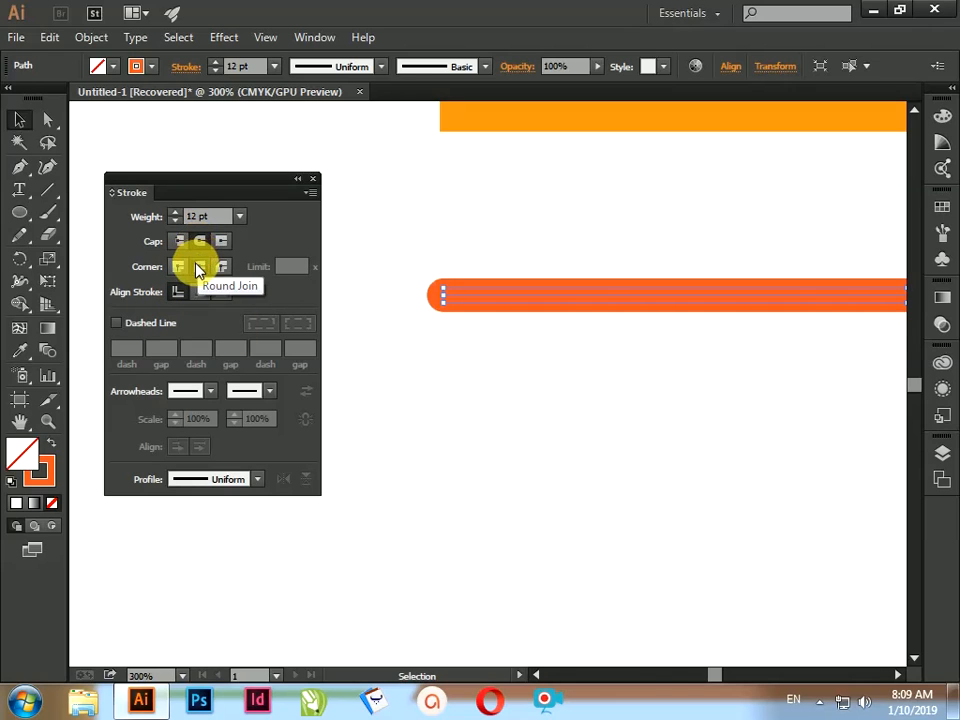
Step: Set the orange-red line's corners to a miter join and its ends to a projecting cap
{"action": "left_click", "coordinate": [178, 266]}
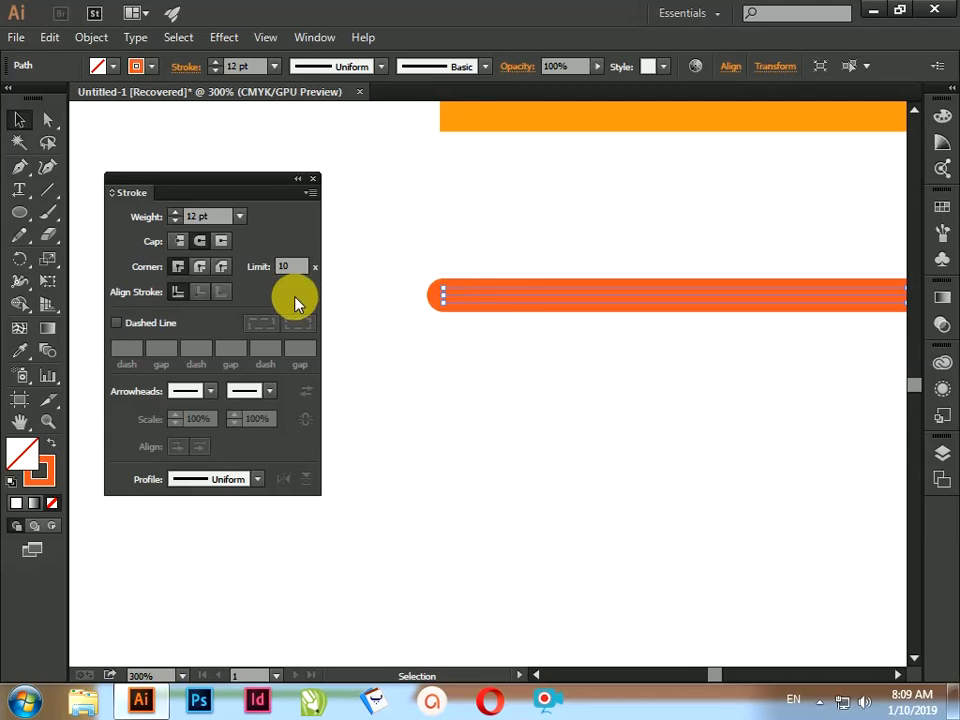
{"action": "left_click", "coordinate": [222, 244]}
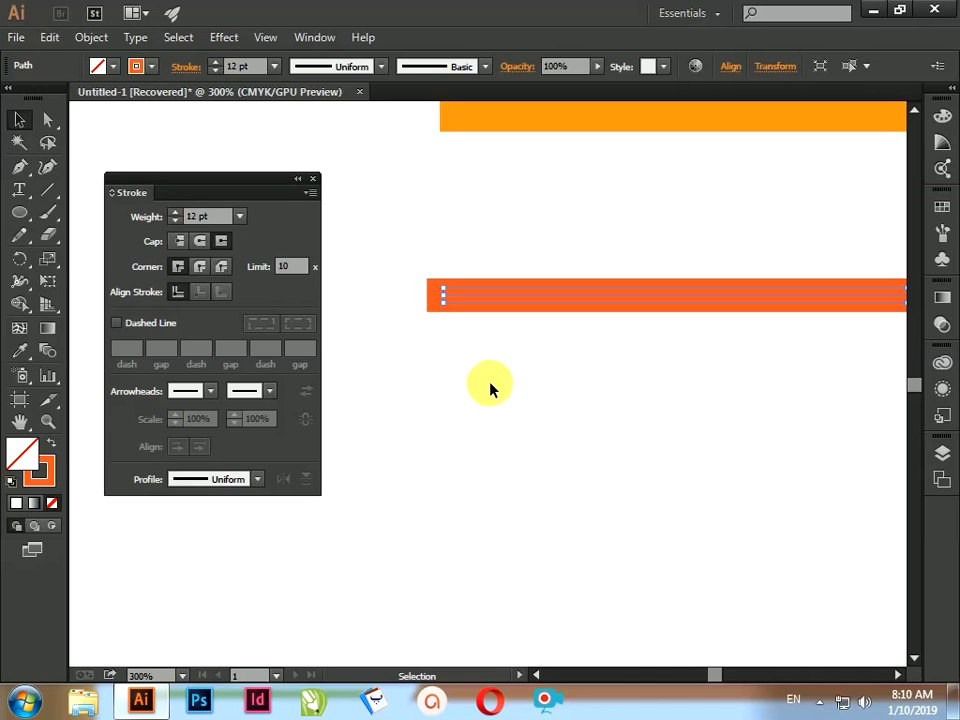
Step: Try a round join on the orange rectangle's corners, and change them to a bevel join
{"action": "scroll", "coordinate": [540, 330], "scroll_direction": "up", "scroll_amount": 7}
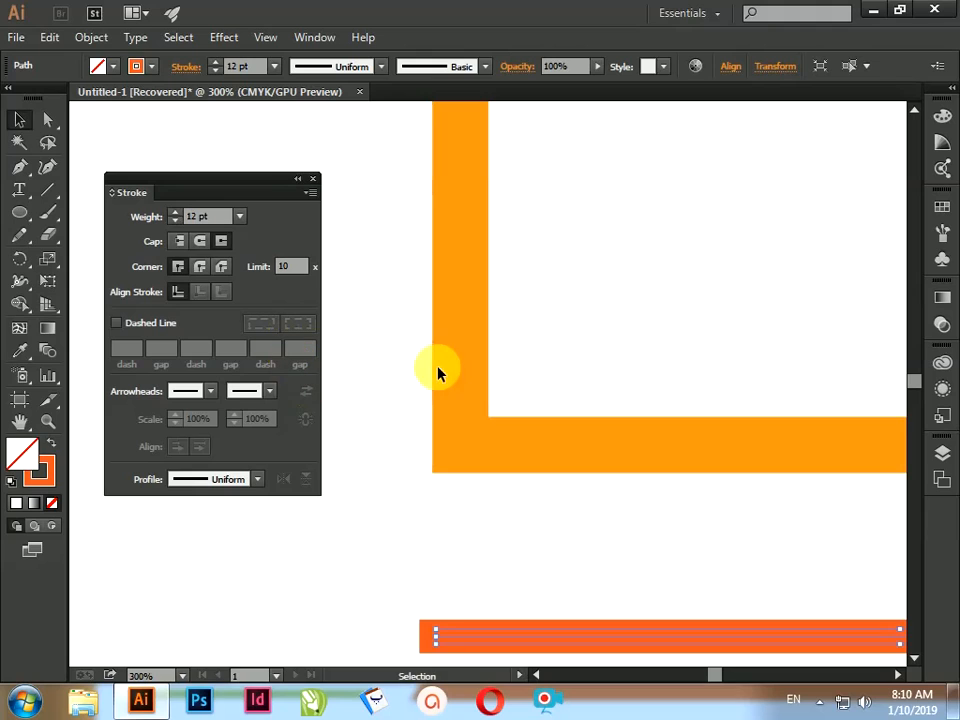
{"action": "left_click_drag", "start_coordinate": [467, 285], "coordinate": [465, 318]}
{"action": "left_click", "coordinate": [456, 313]}
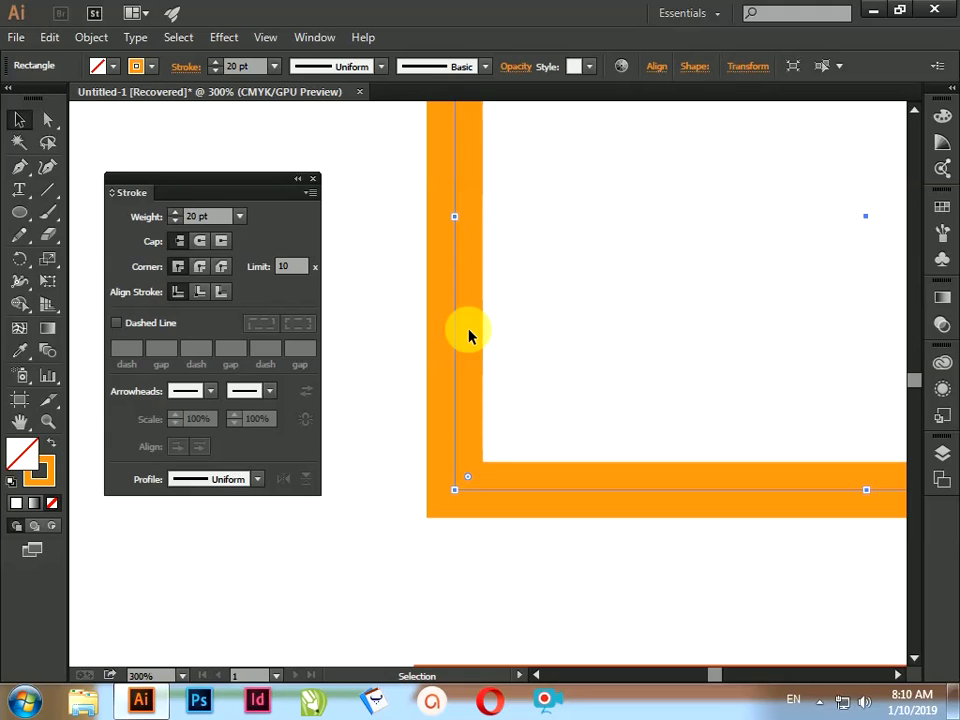
{"action": "left_click", "coordinate": [200, 268]}
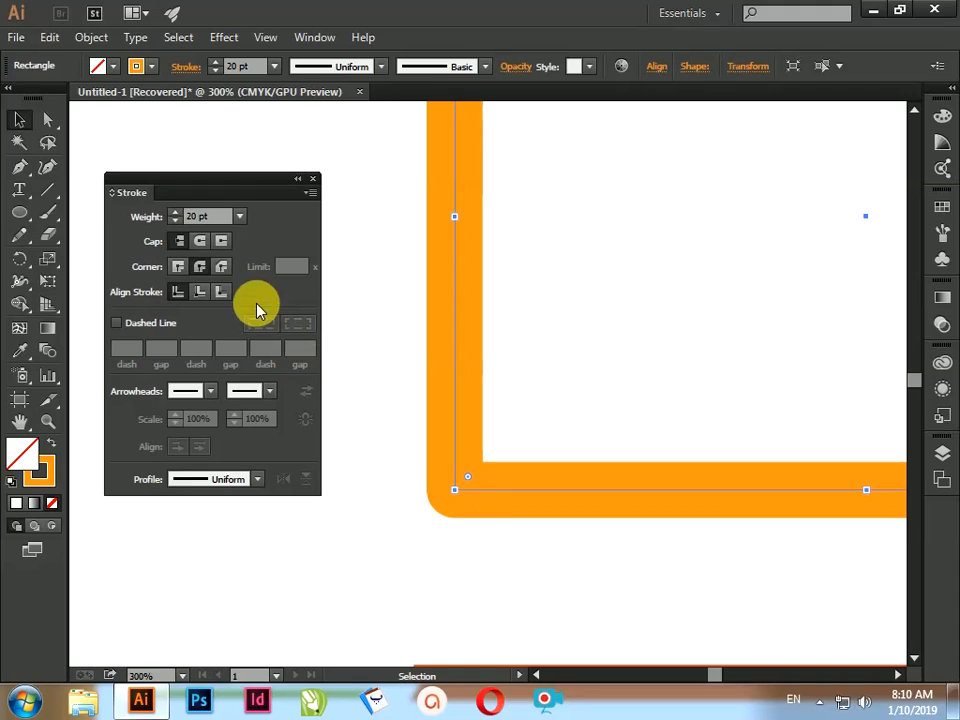
{"action": "left_click", "coordinate": [225, 266]}
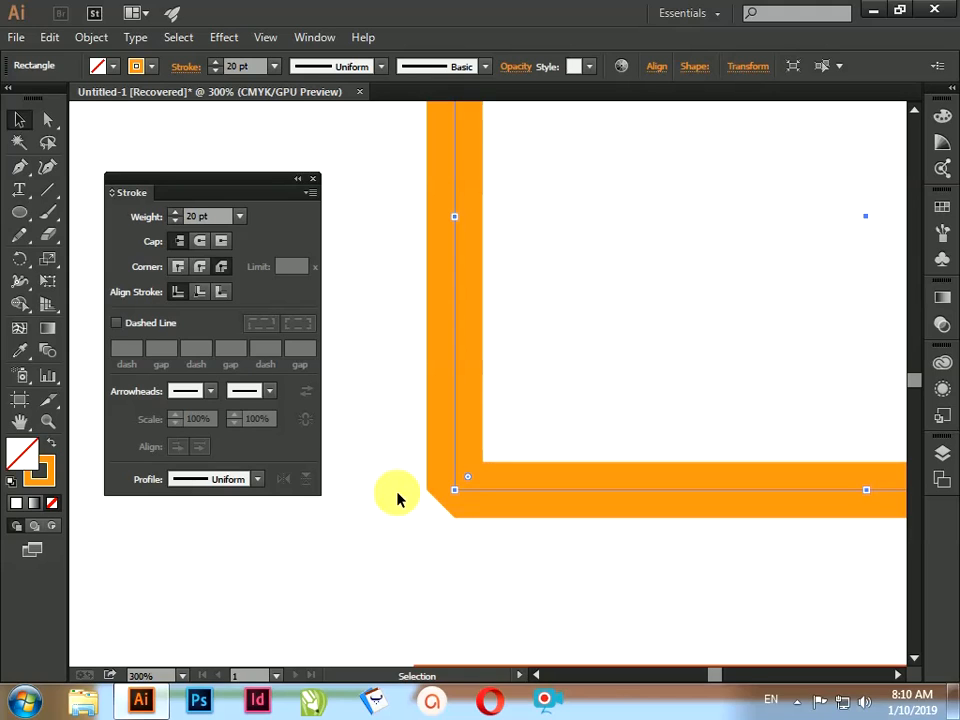
Step: Try aligning the orange rectangle's stroke to the inside of its path, and change it to outside alignment
{"action": "left_click", "coordinate": [199, 292]}
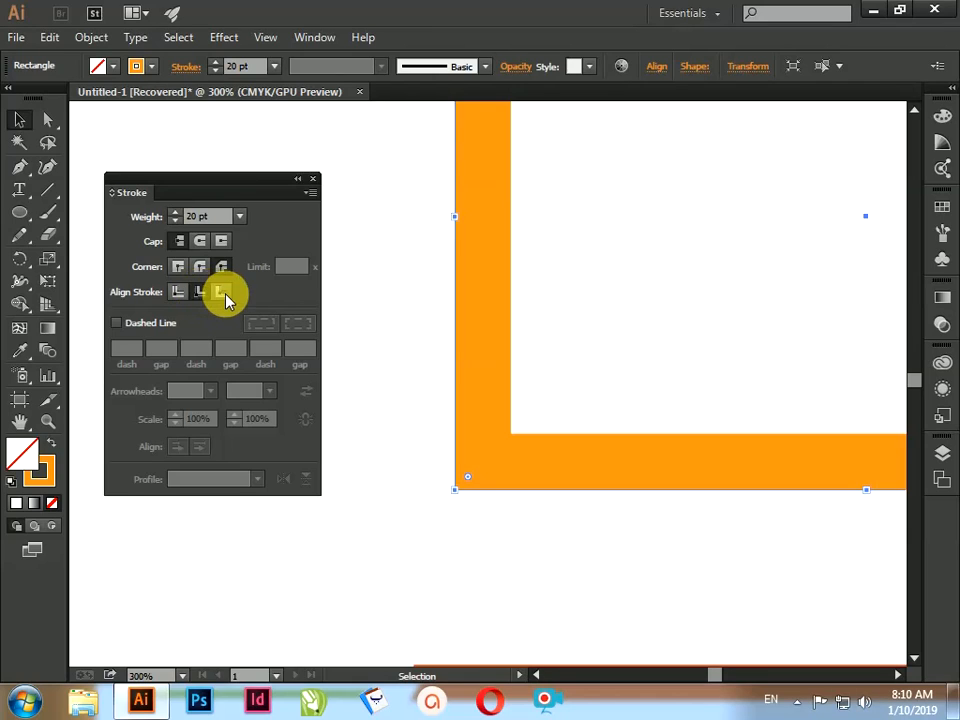
{"action": "left_click", "coordinate": [222, 292]}
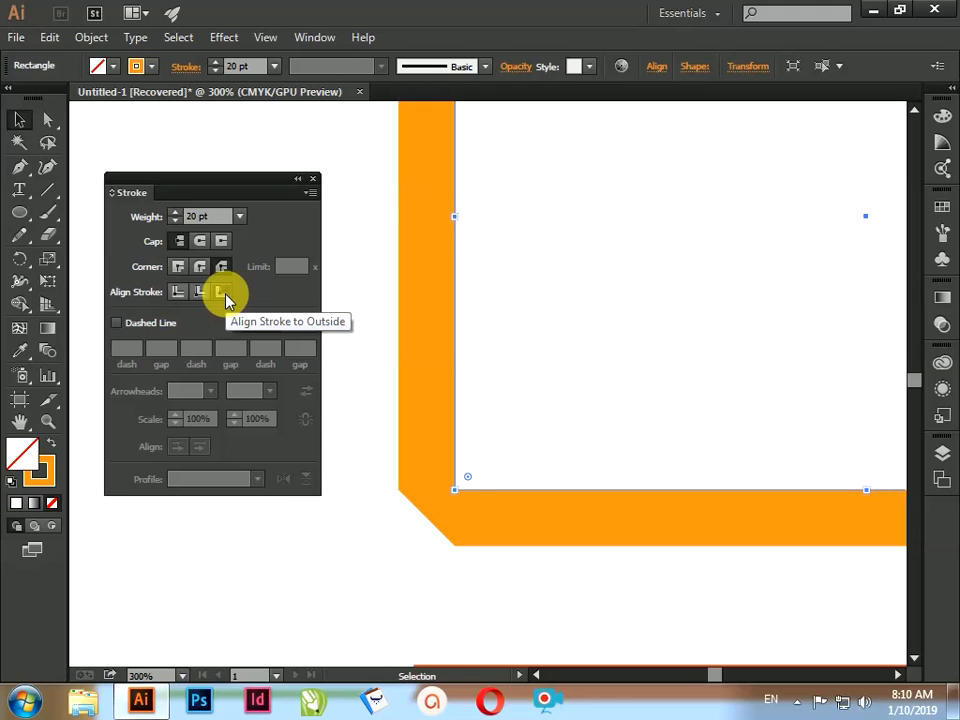
{"action": "key", "text": "ctrl+0"}
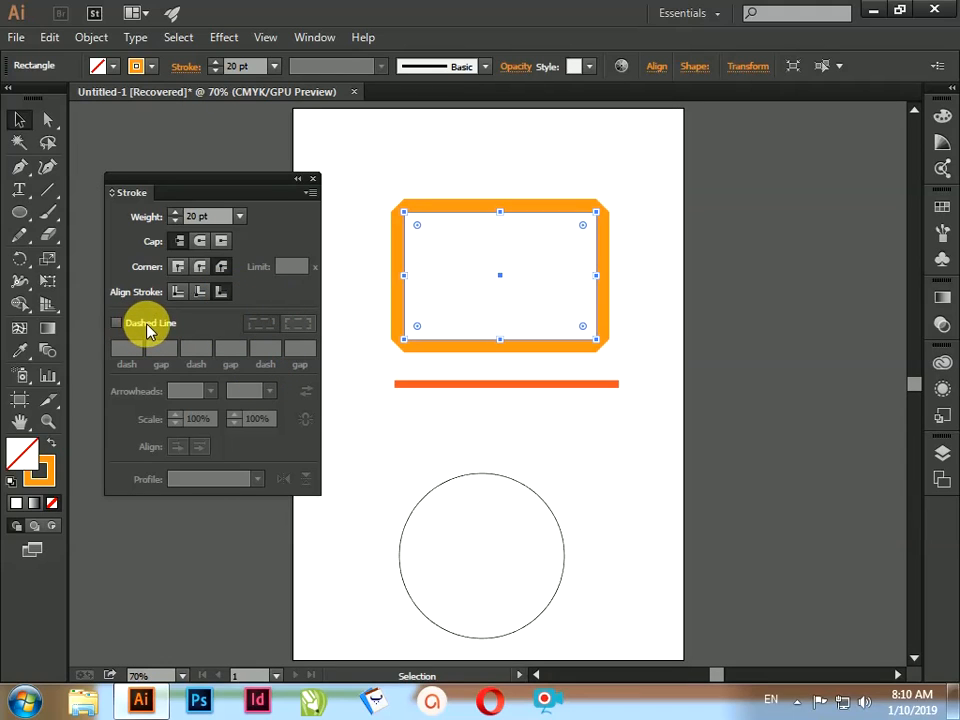
Step: Try a dashed stroke on the orange rectangle with a 5 pt dash and a 6 pt gap
{"action": "left_click", "coordinate": [116, 323]}
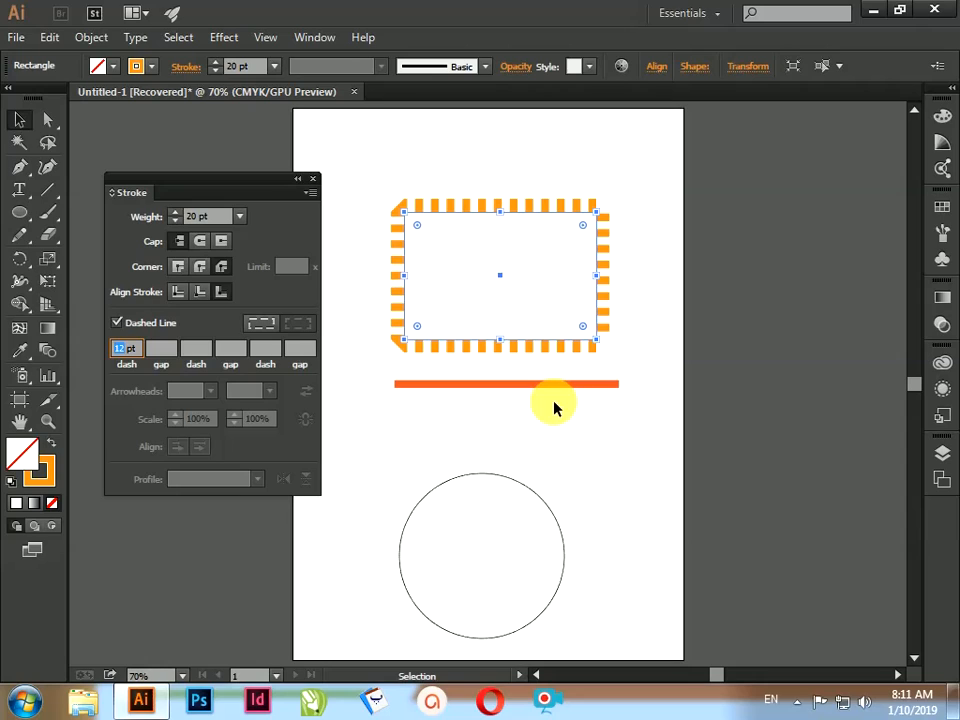
{"action": "type", "text": "5"}
{"action": "key", "text": "Return"}
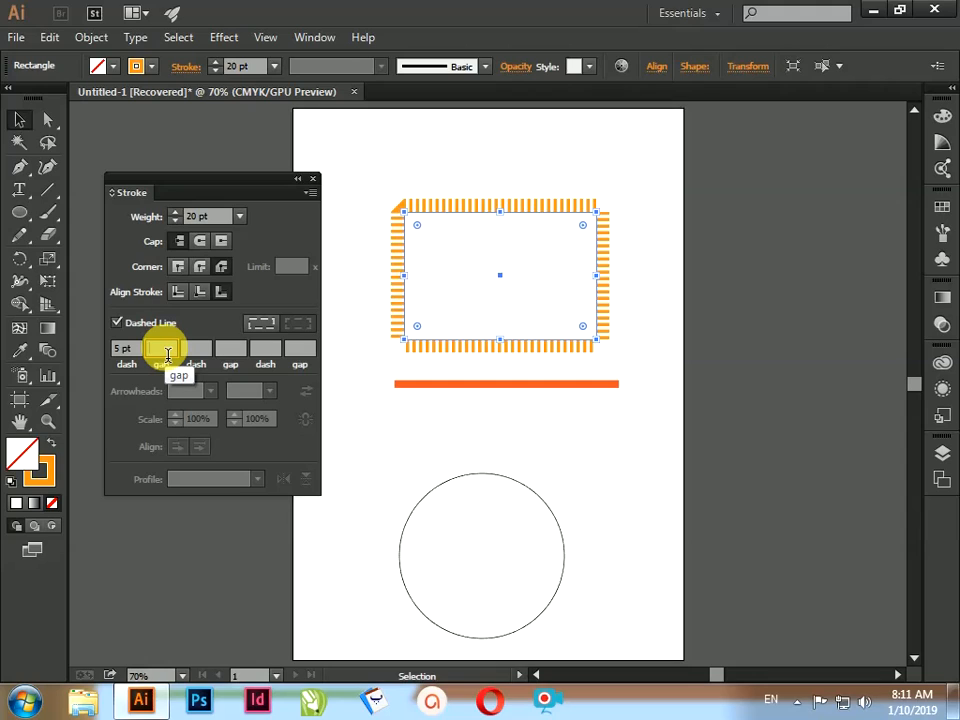
{"action": "left_click", "coordinate": [167, 352]}
{"action": "type", "text": "5"}
{"action": "key", "text": "Tab"}
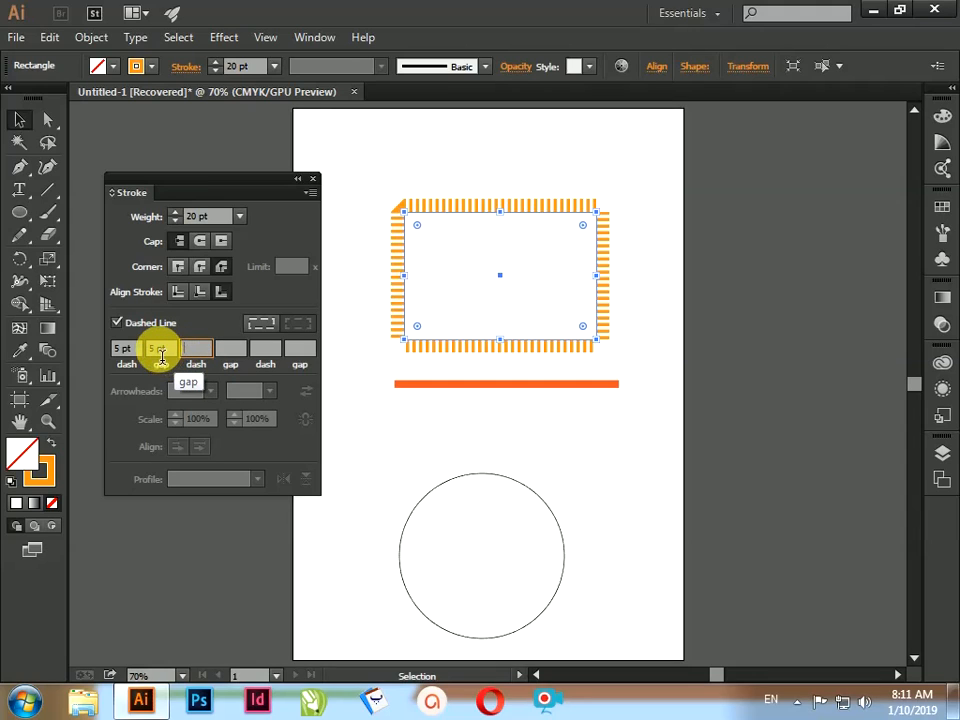
{"action": "left_click_drag", "start_coordinate": [160, 352], "coordinate": [148, 353]}
{"action": "type", "text": "6"}
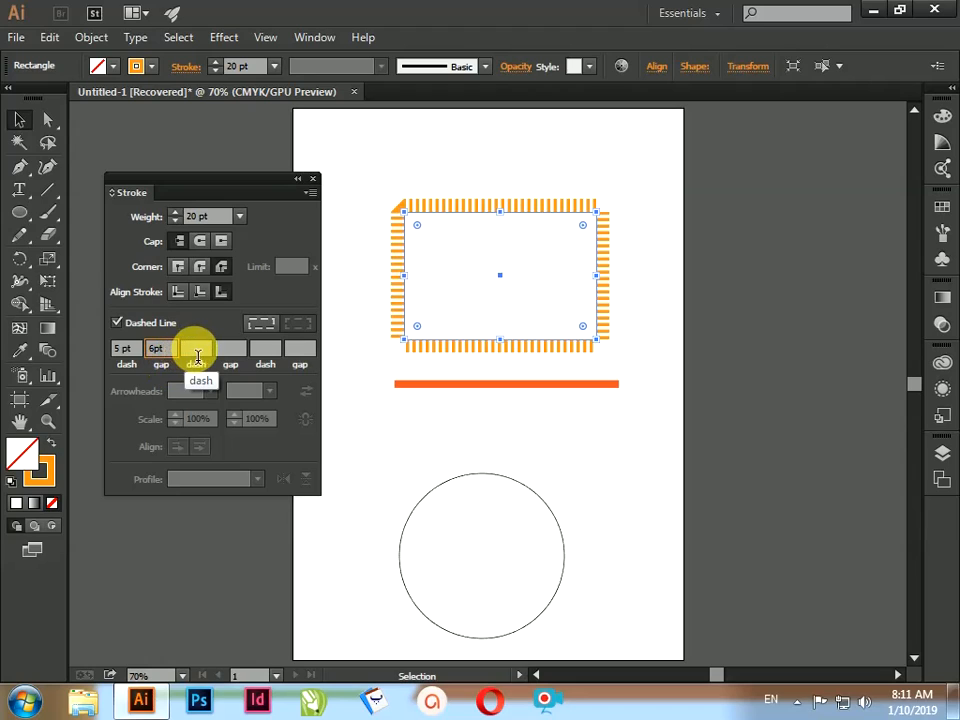
Step: Try a second 10 pt dash and 10 pt gap in the rectangle's dash pattern, and turn the dashed line off
{"action": "left_click", "coordinate": [194, 349]}
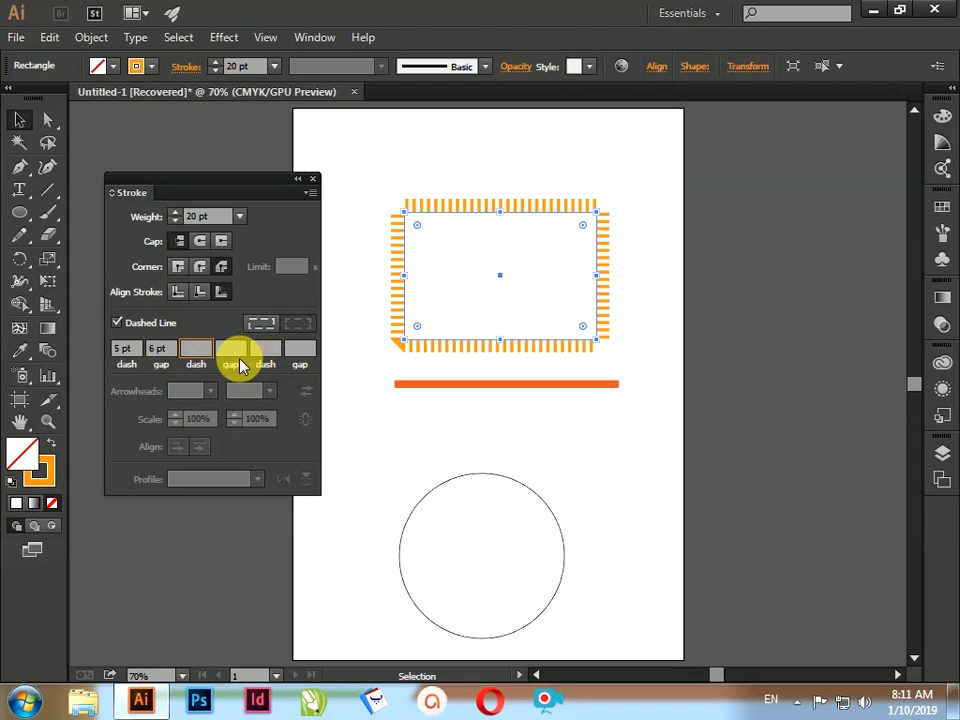
{"action": "left_click", "coordinate": [230, 349]}
{"action": "type", "text": "10"}
{"action": "left_click", "coordinate": [230, 345]}
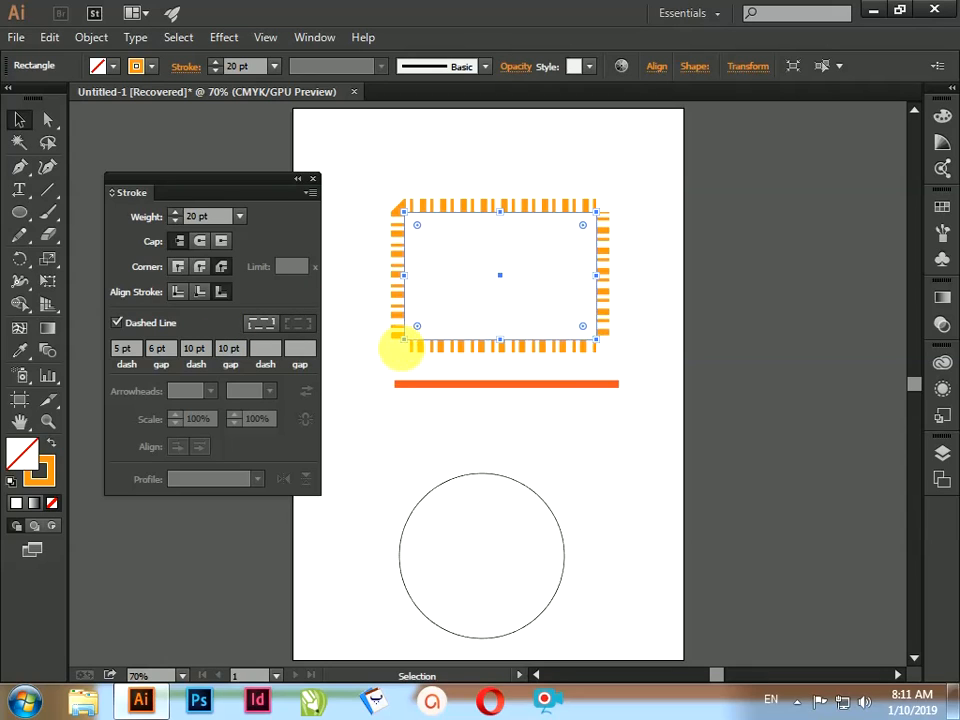
{"action": "left_click", "coordinate": [117, 323]}
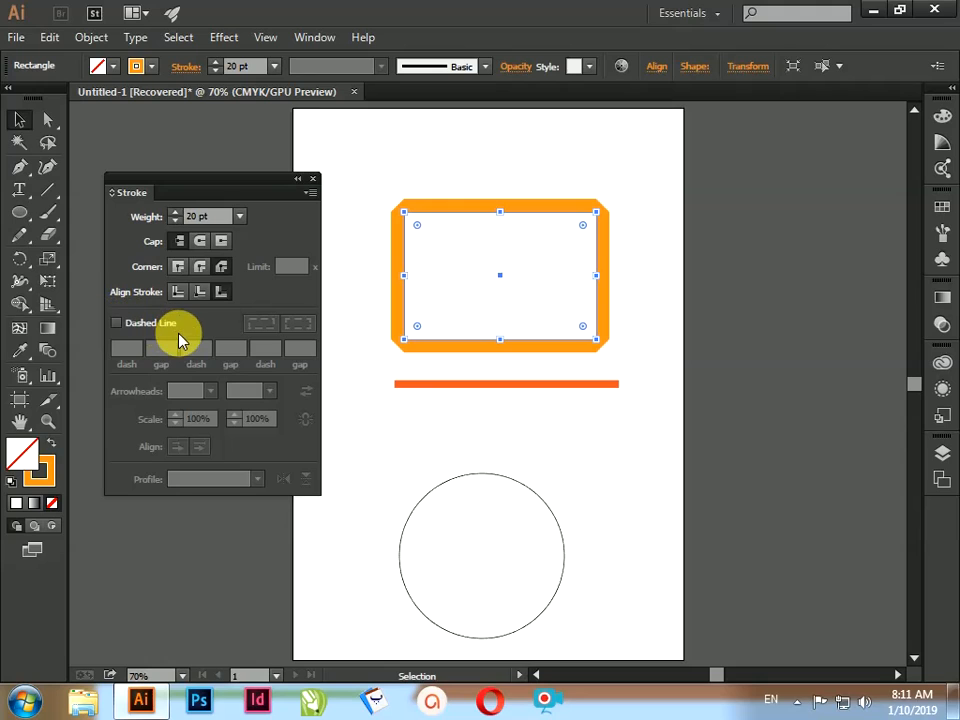
Step: Add the Arrow 1 arrowhead to the start of the orange-red line and scale it to 50%
{"action": "left_click", "coordinate": [537, 384]}
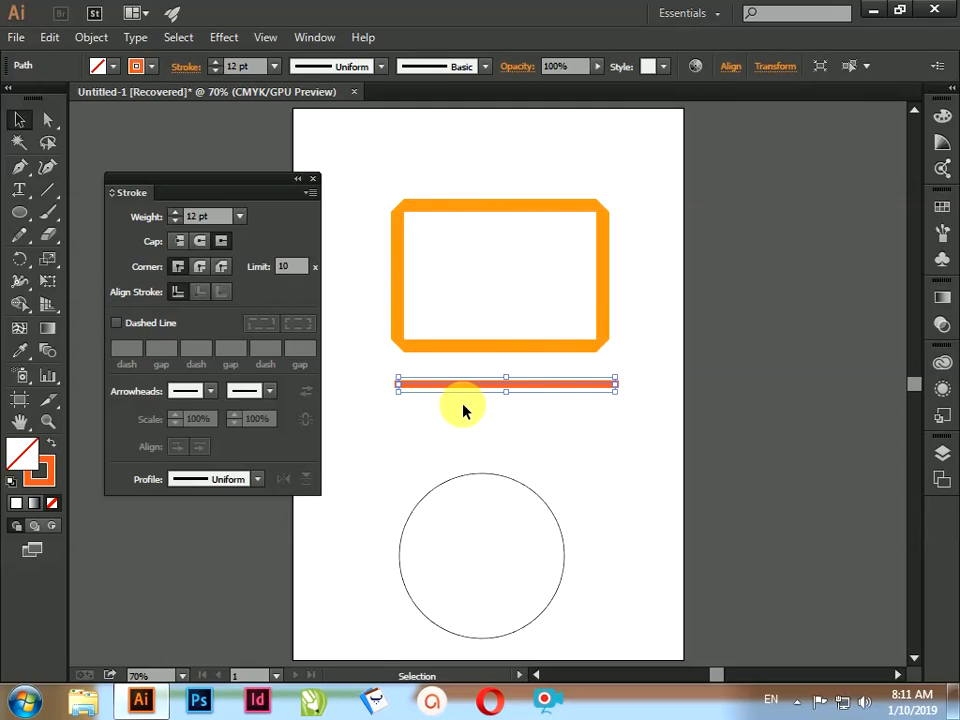
{"action": "left_click", "coordinate": [210, 396]}
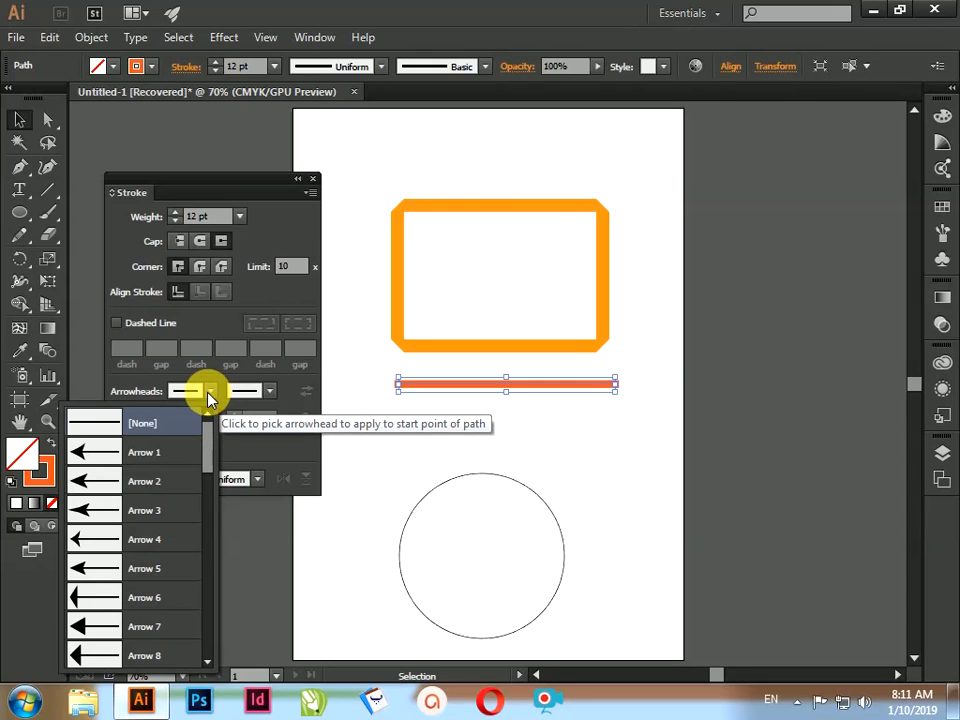
{"action": "left_click", "coordinate": [99, 455]}
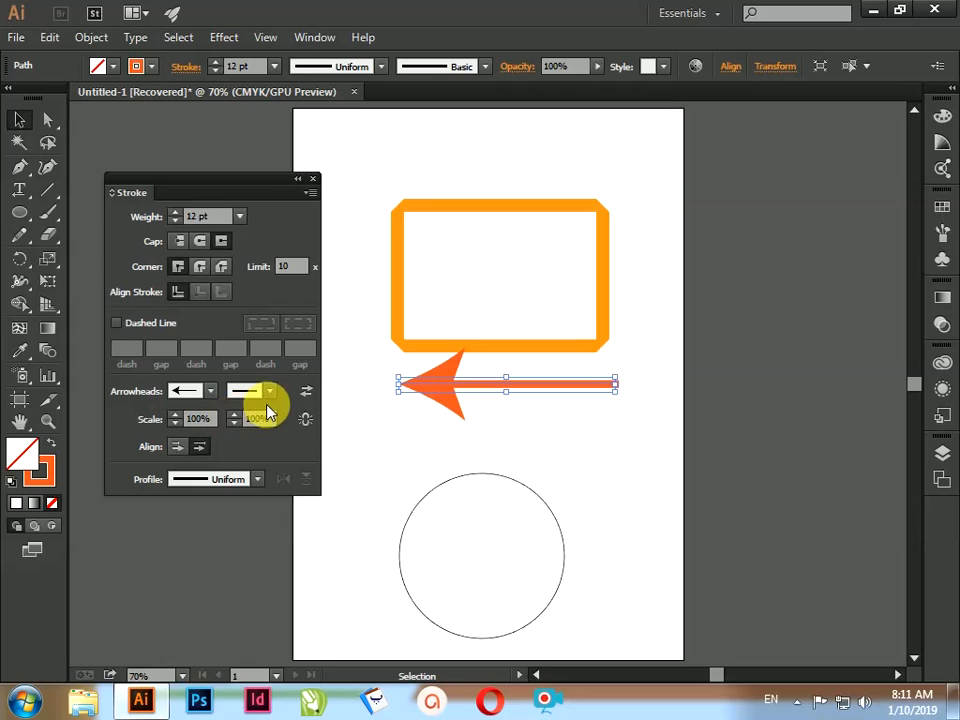
{"action": "left_click", "coordinate": [197, 420]}
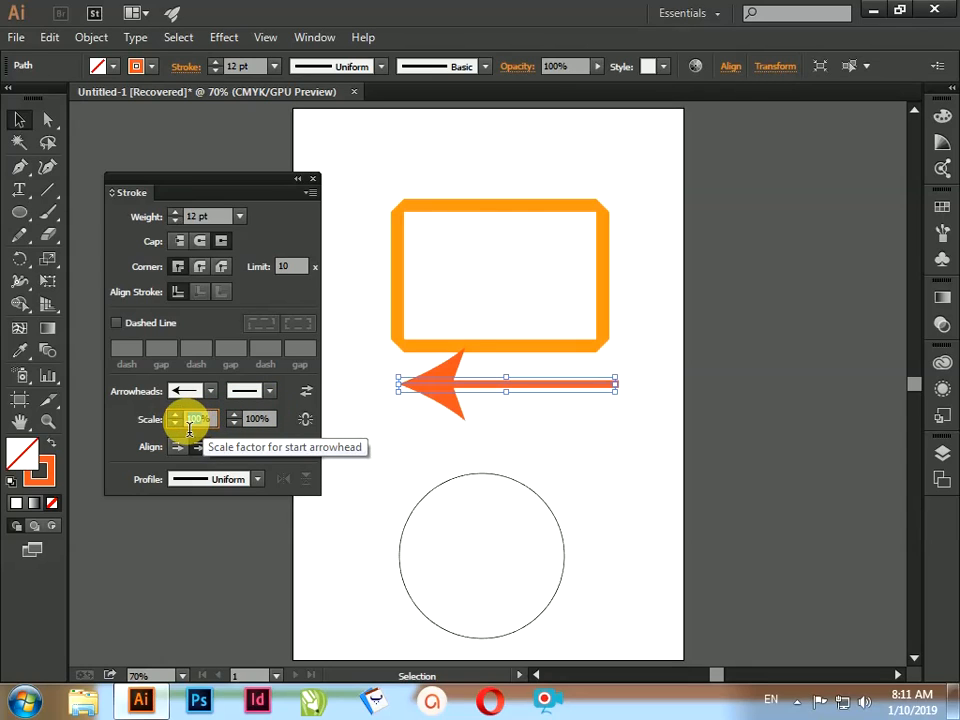
{"action": "type", "text": "50%"}
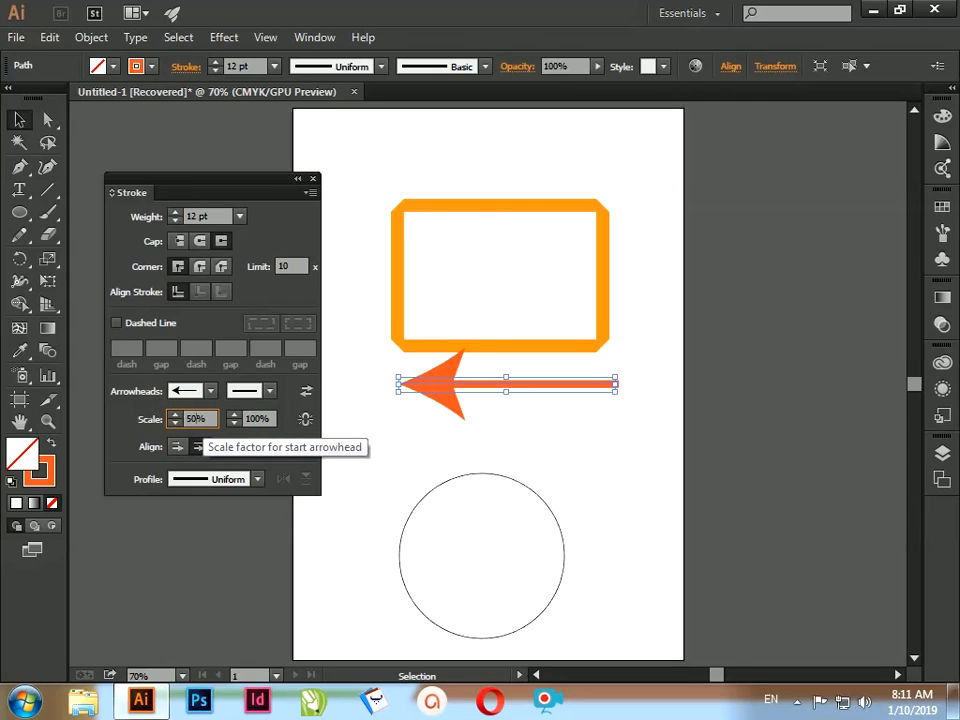
{"action": "key", "text": "Tab"}
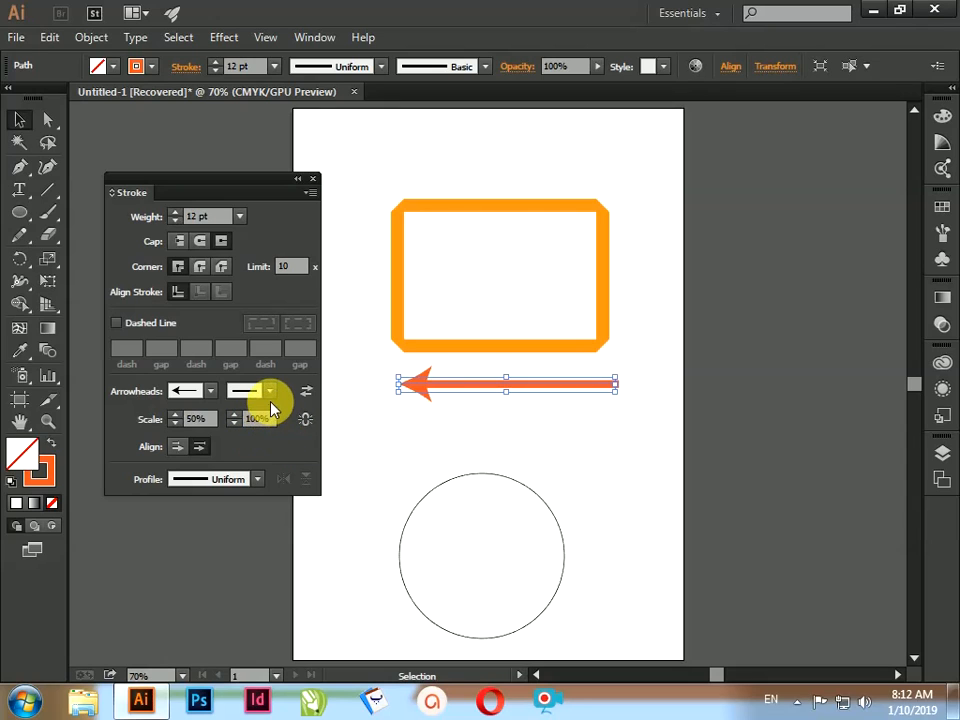
Step: Add the Arrow 17 fletching to the end of the orange-red line, scale it to 40%, and deselect the line
{"action": "left_click", "coordinate": [270, 394]}
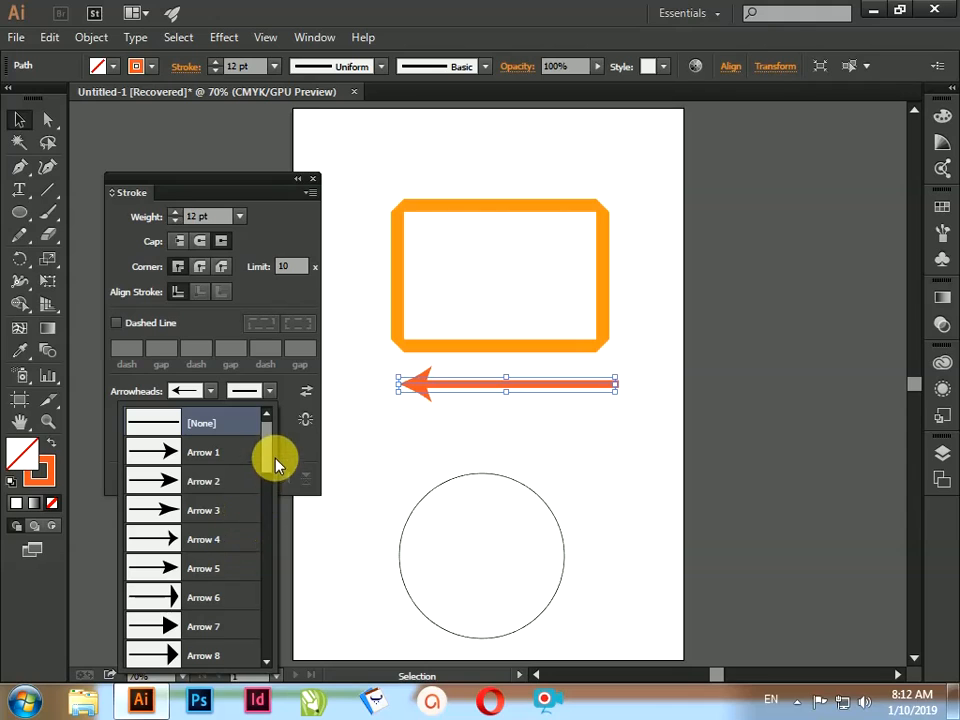
{"action": "left_click_drag", "start_coordinate": [274, 456], "coordinate": [266, 521]}
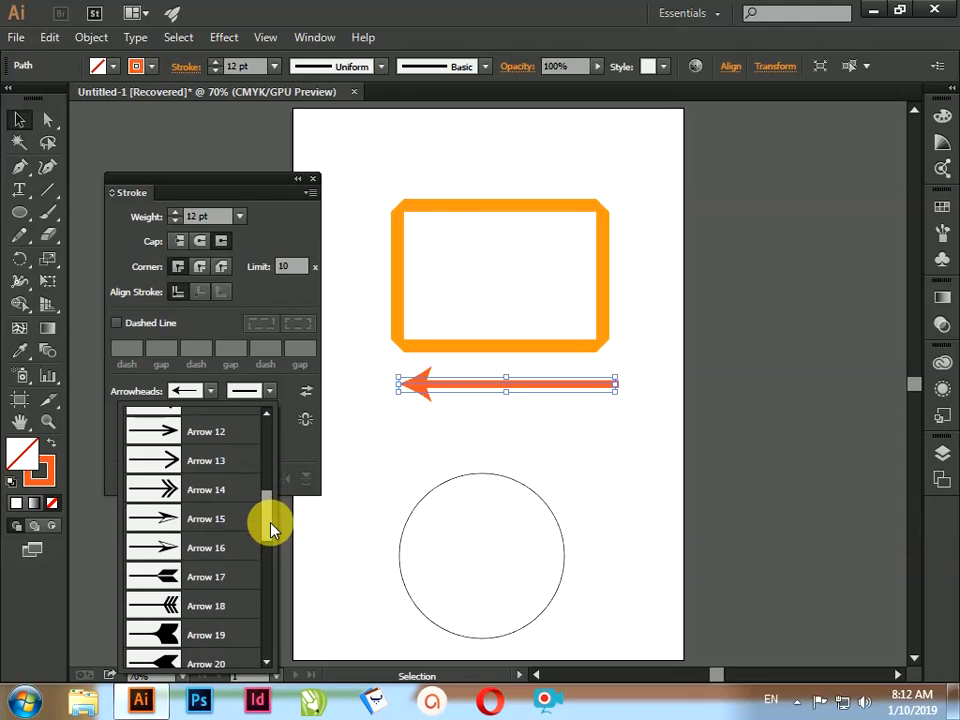
{"action": "left_click", "coordinate": [167, 577]}
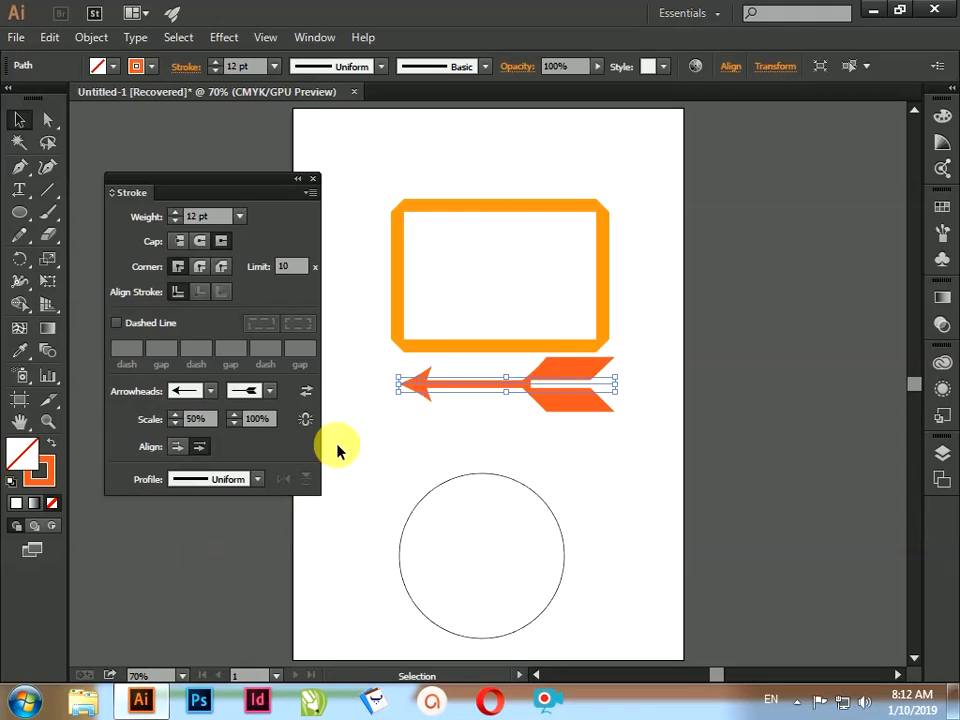
{"action": "left_click_drag", "start_coordinate": [265, 430], "coordinate": [240, 420]}
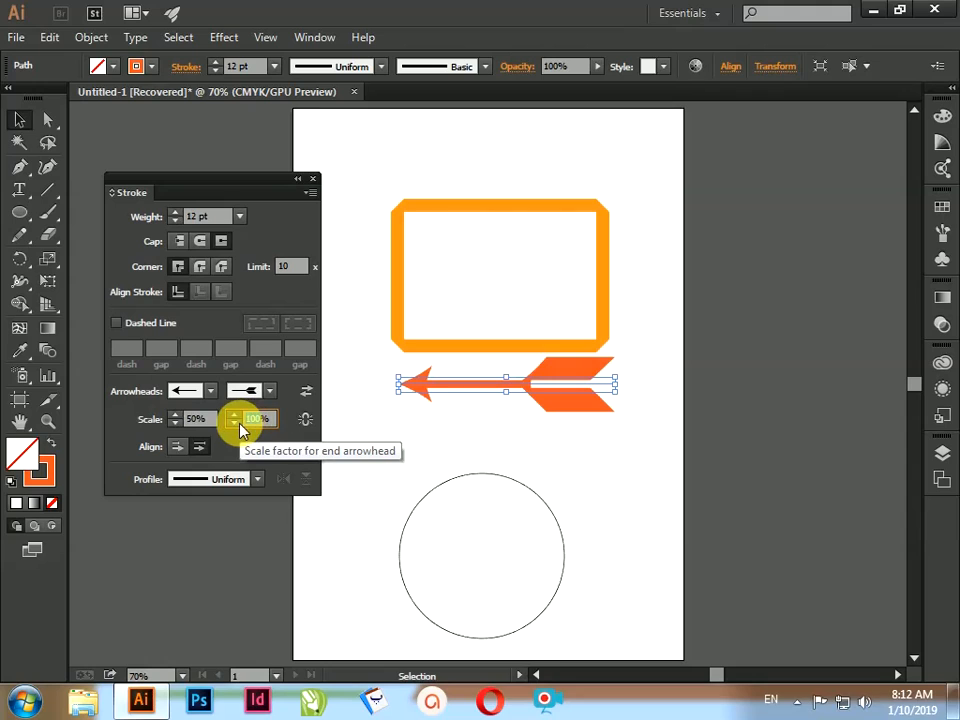
{"action": "type", "text": "40"}
{"action": "key", "text": "Return"}
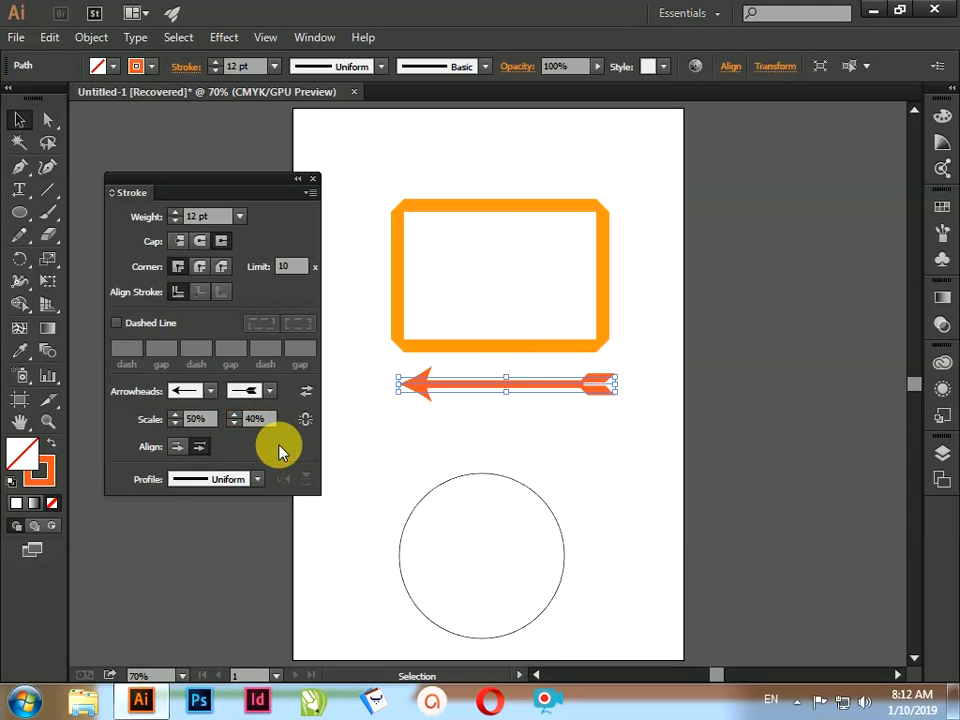
{"action": "left_click", "coordinate": [573, 443]}
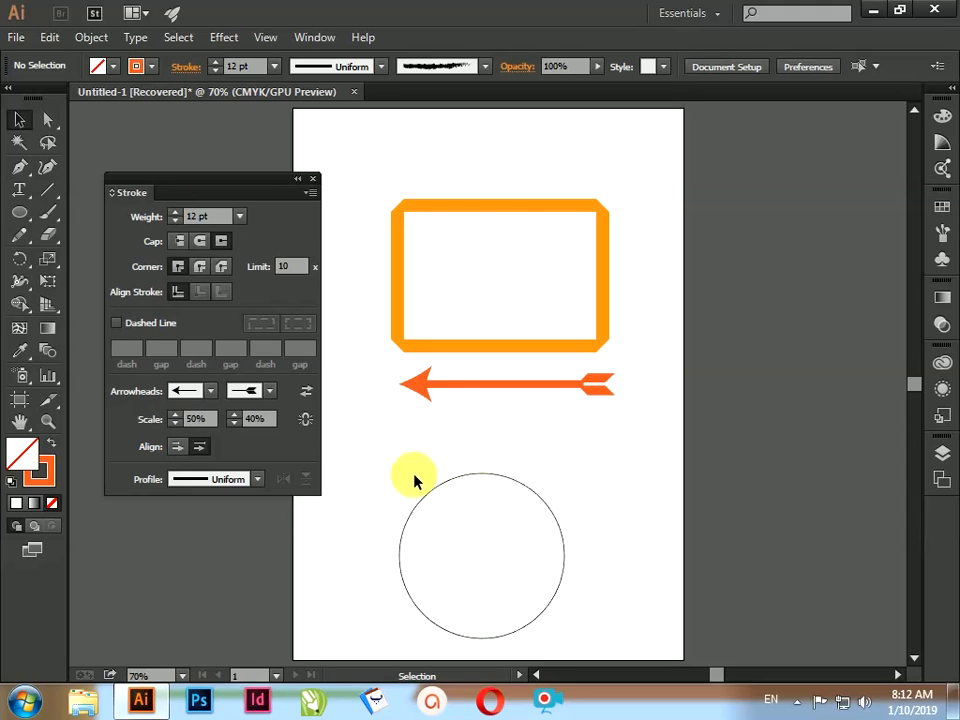
Step: Compare both arrowhead alignments on the orange-red arrow, and set the tips to extend beyond the end of the path
{"action": "left_click", "coordinate": [412, 385]}
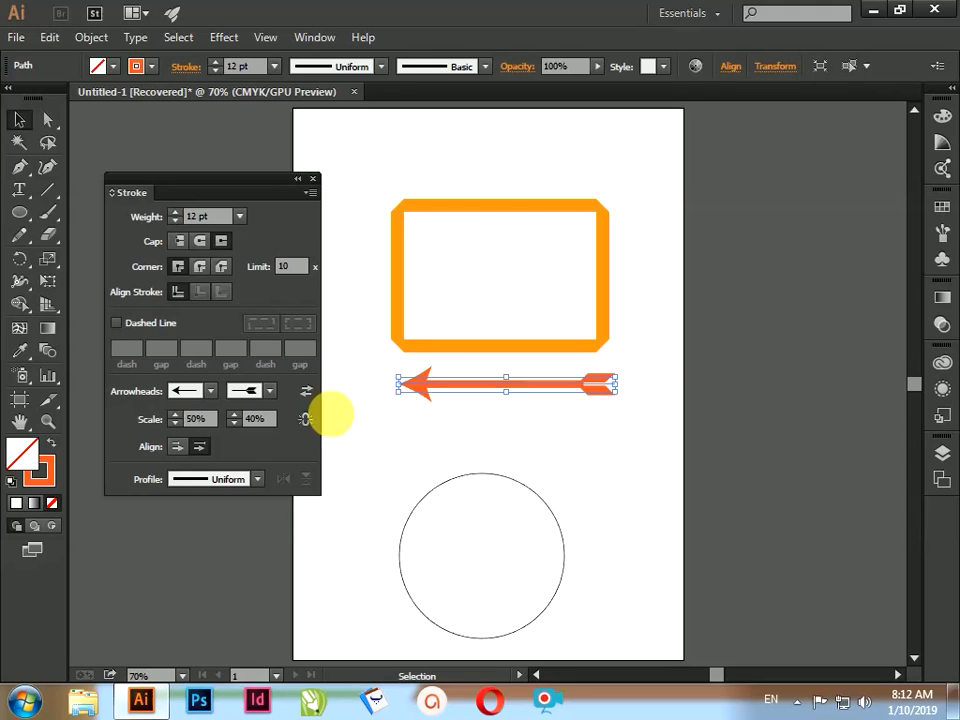
{"action": "left_click", "coordinate": [180, 447]}
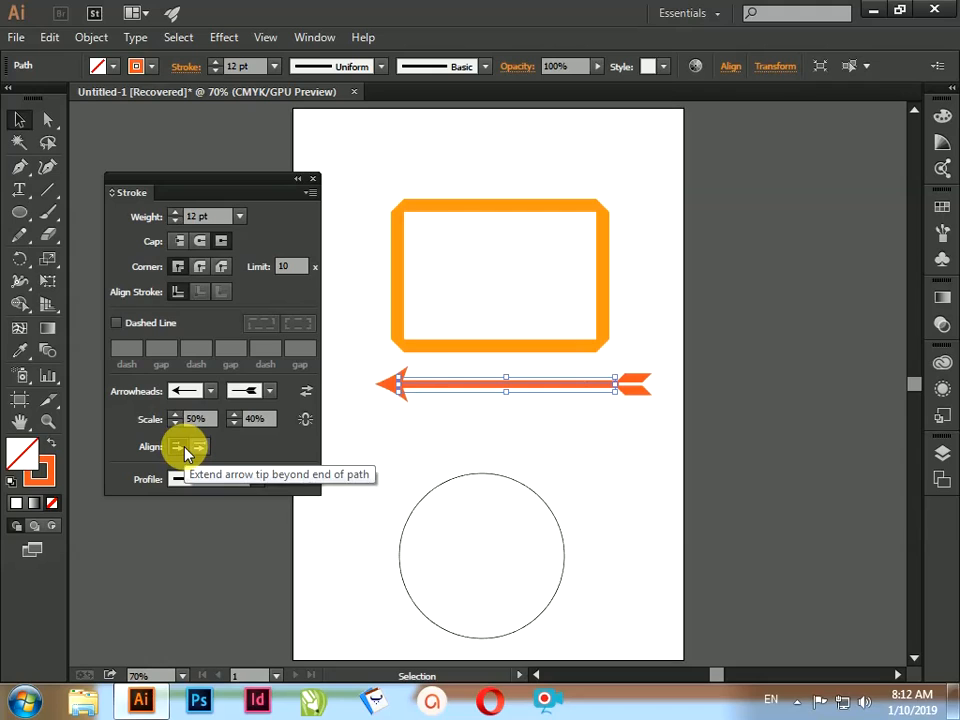
{"action": "left_click", "coordinate": [198, 447]}
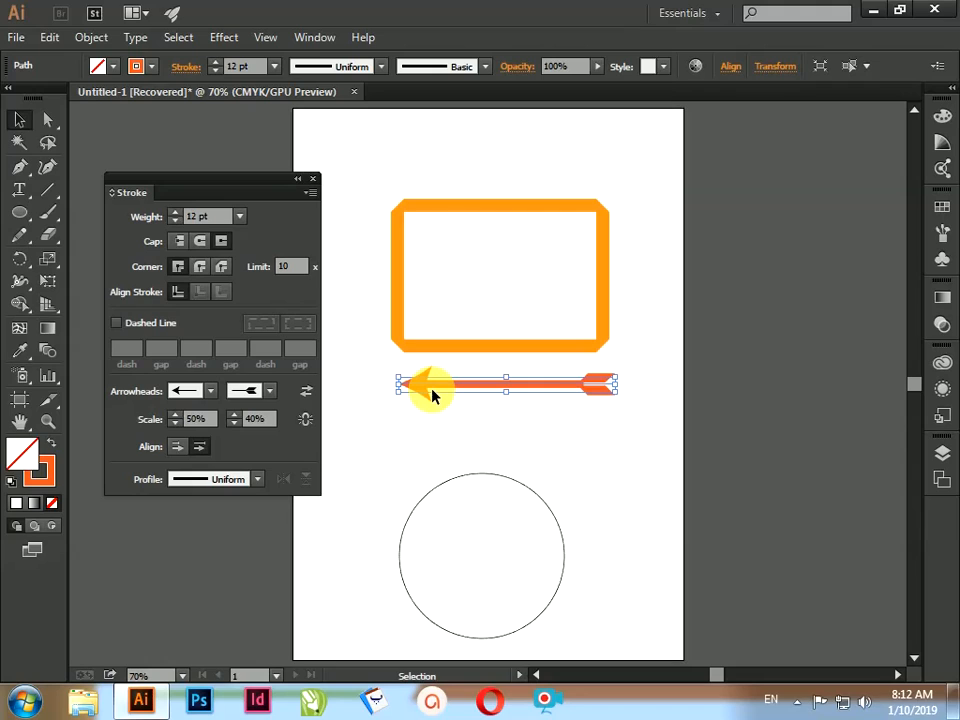
{"action": "left_click", "coordinate": [183, 448]}
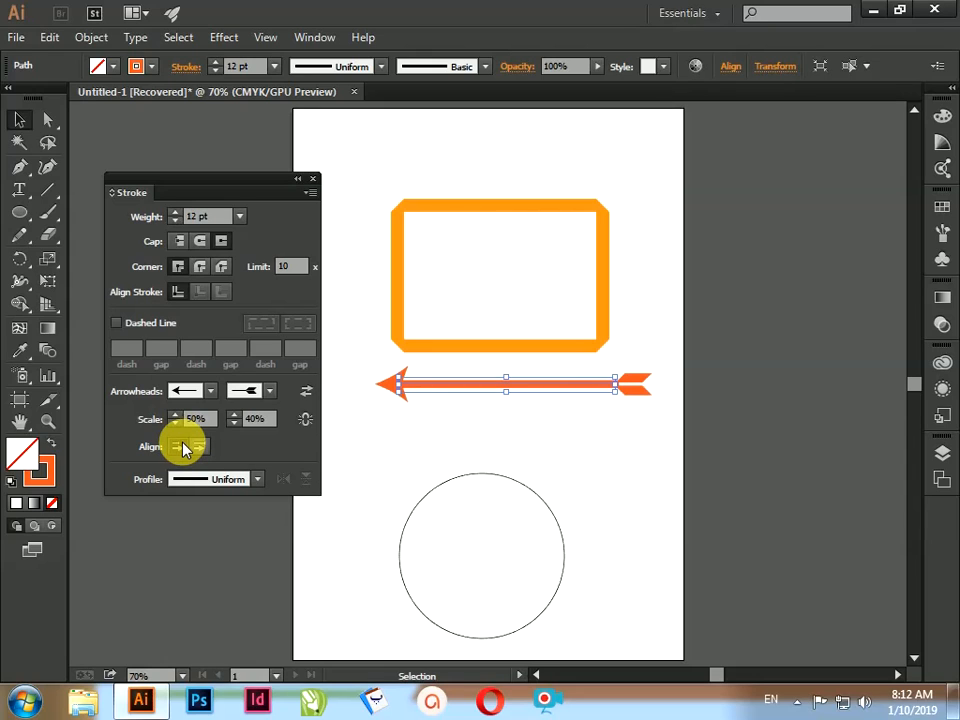
Step: Apply the tapered width profile with its thickest part toward the fletched end to the arrow's shaft, and deselect it
{"action": "left_click", "coordinate": [257, 480]}
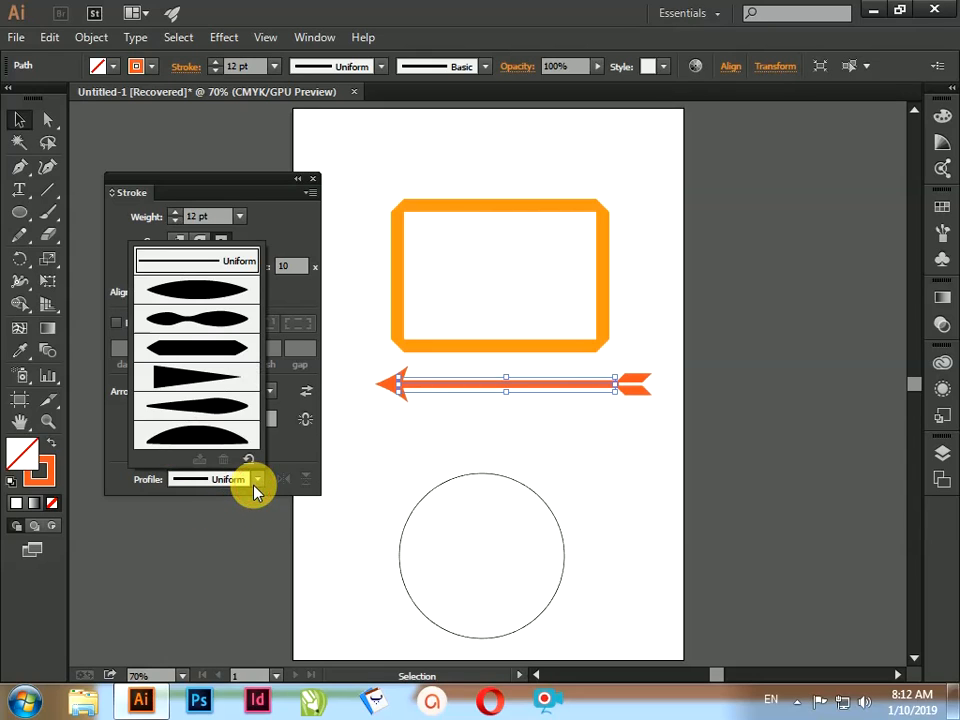
{"action": "left_click", "coordinate": [225, 401]}
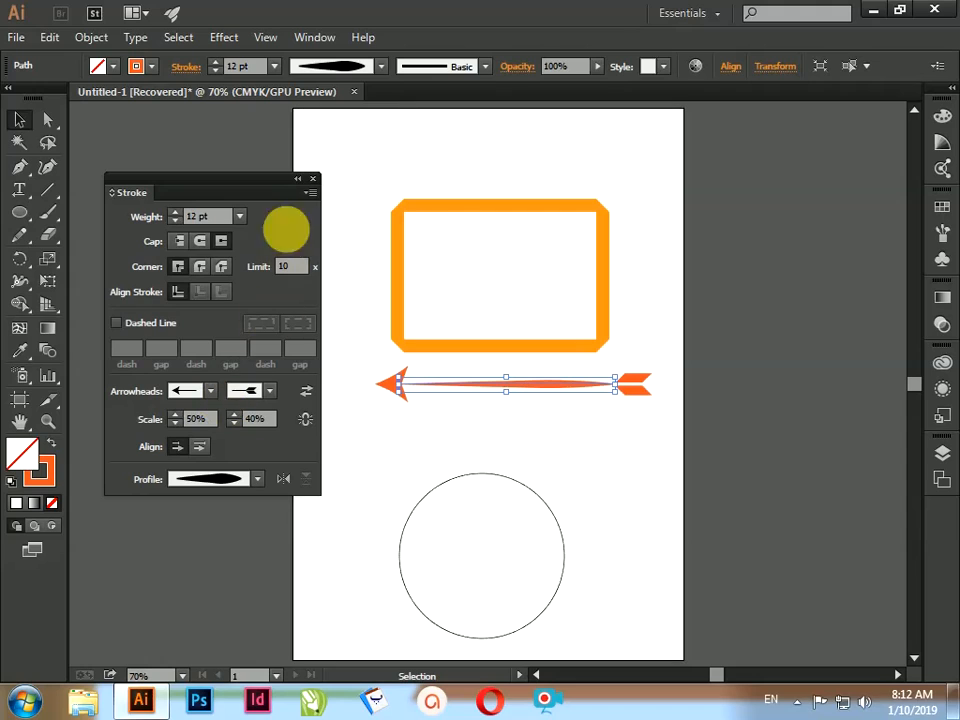
{"action": "left_click", "coordinate": [535, 468]}
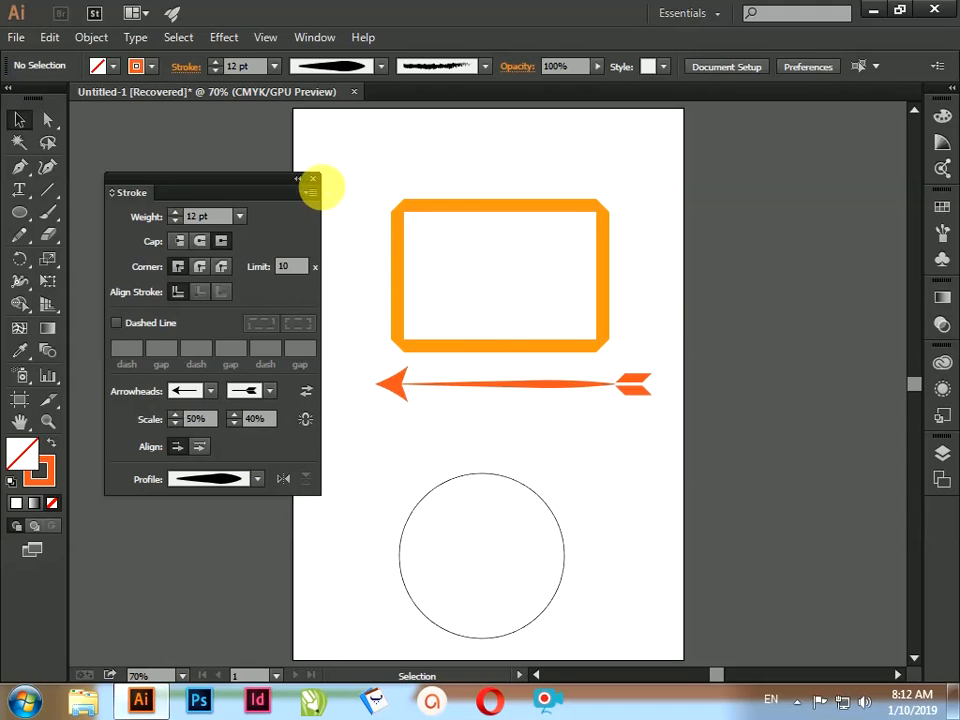
Step: Close the Stroke settings and minimize the application window
{"action": "left_click", "coordinate": [314, 180]}
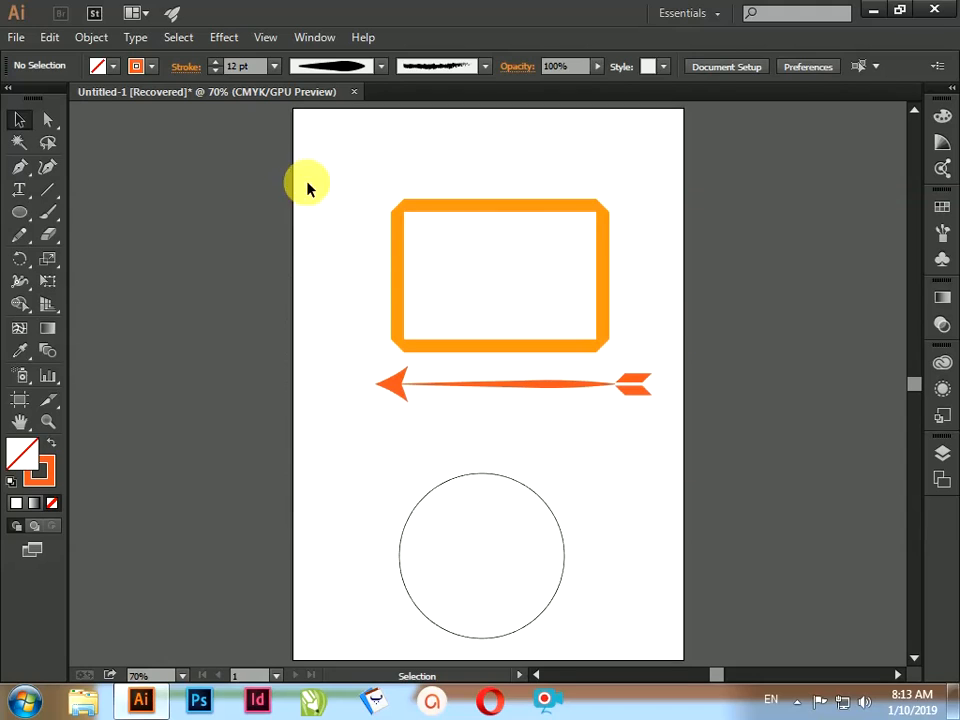
{"action": "left_click", "coordinate": [874, 10]}
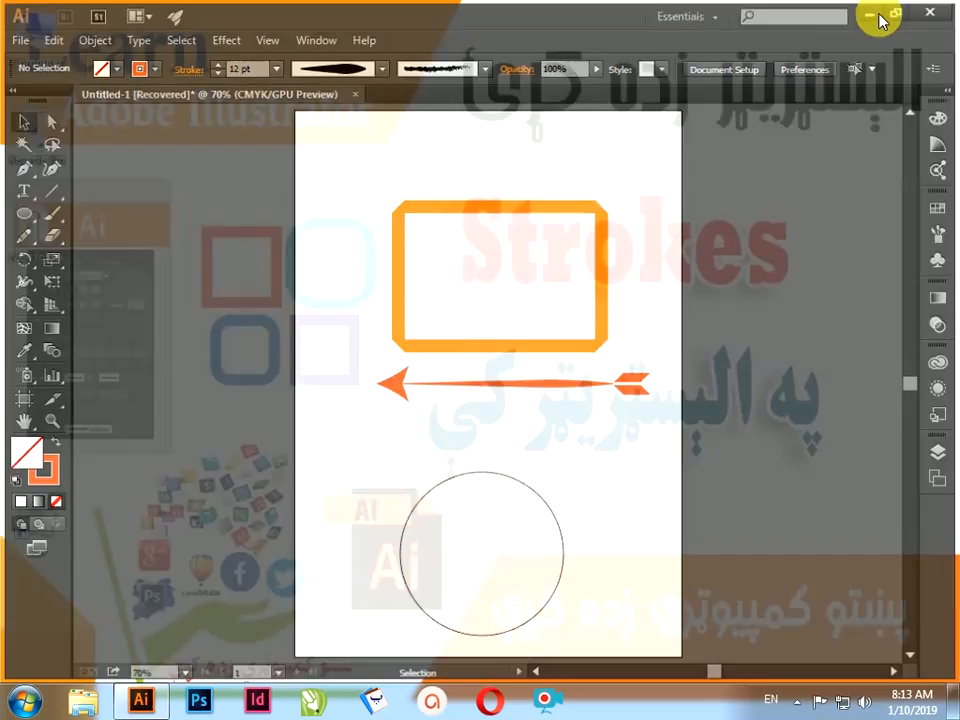